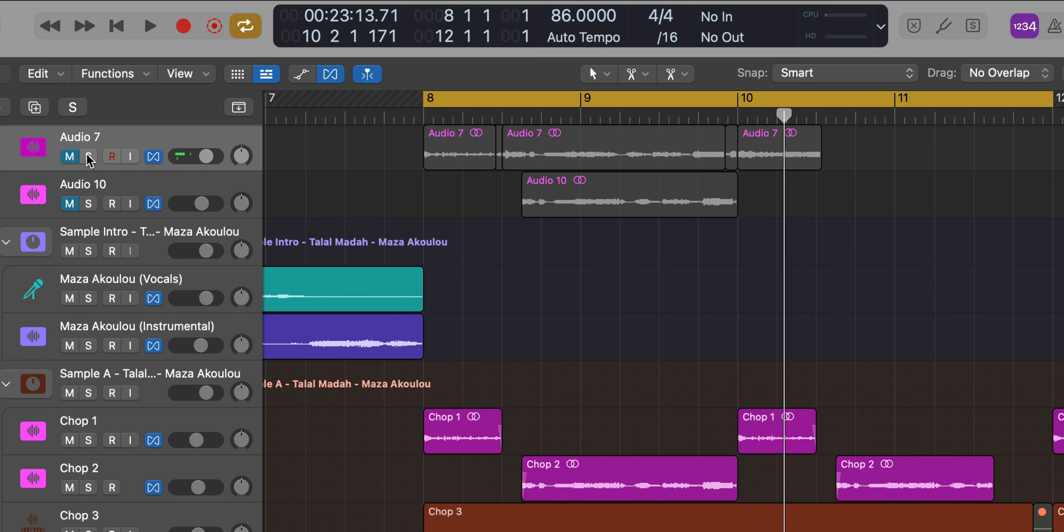
Solo the Audio 7 track and play it back from bar 8.
left_click(88, 156)
key("space")
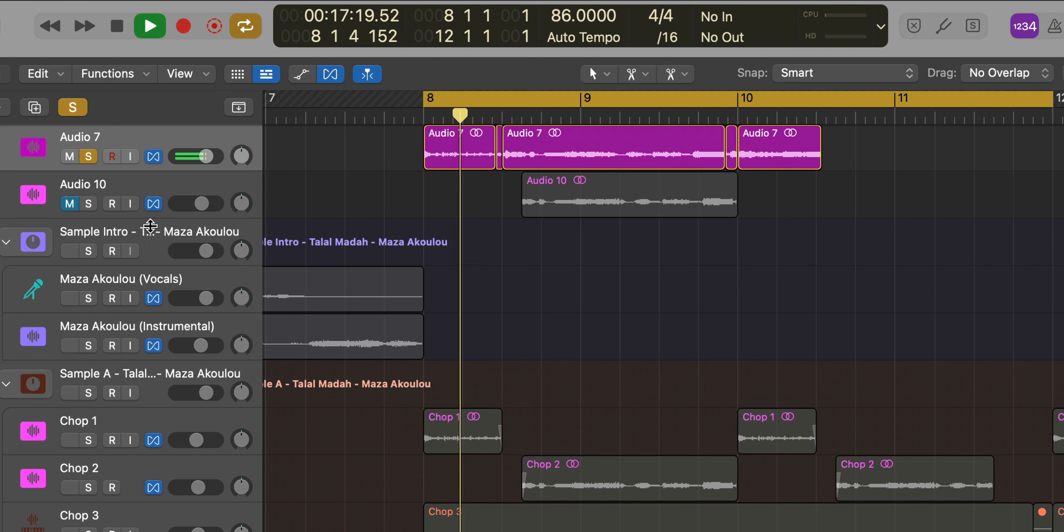
key("space")
Solo the Chop 1 track in place of Audio 7 and play its first region.
left_click(88, 440)
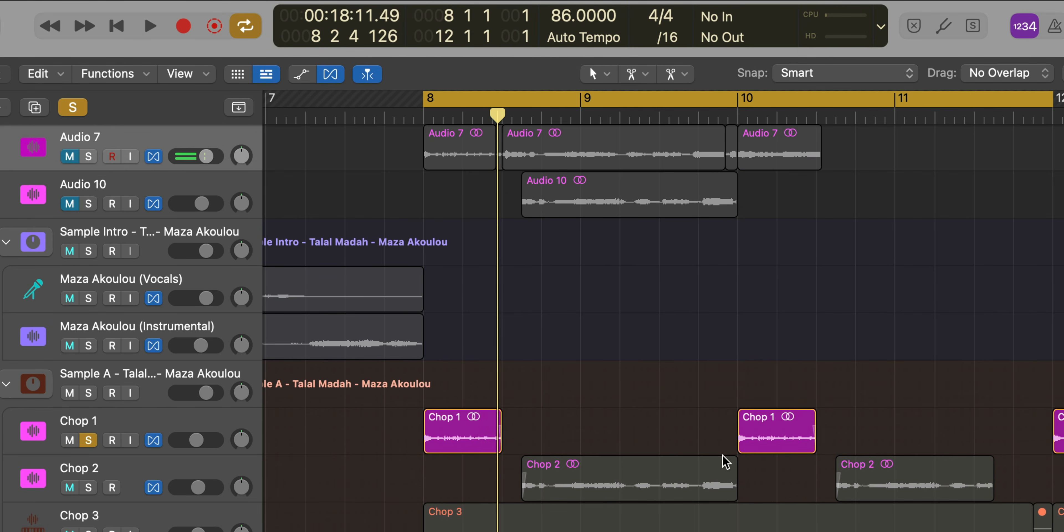
key("super+Right")
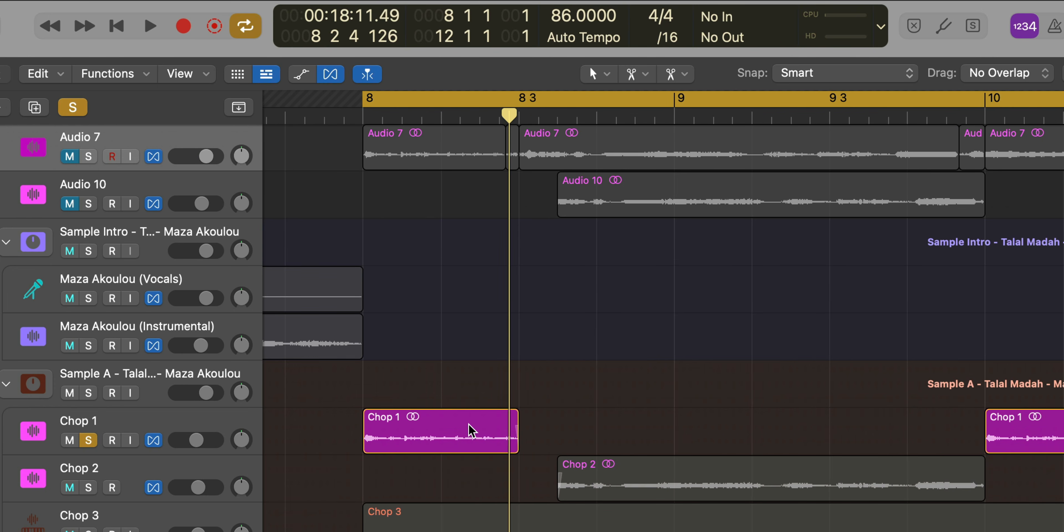
key("space")
key("space")
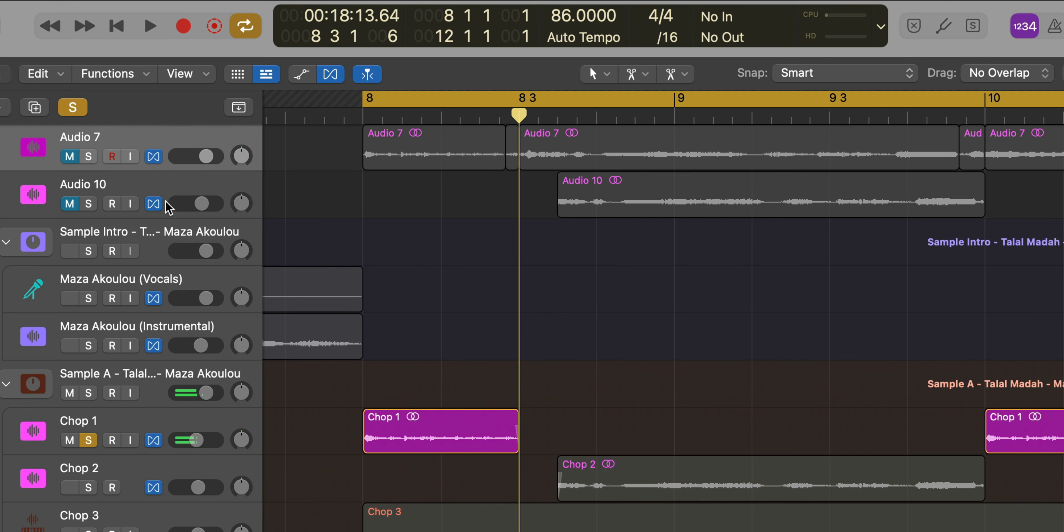
Solo Audio 7 again and play its opening regions for comparison with Chop 1.
left_click(88, 156)
key("space")
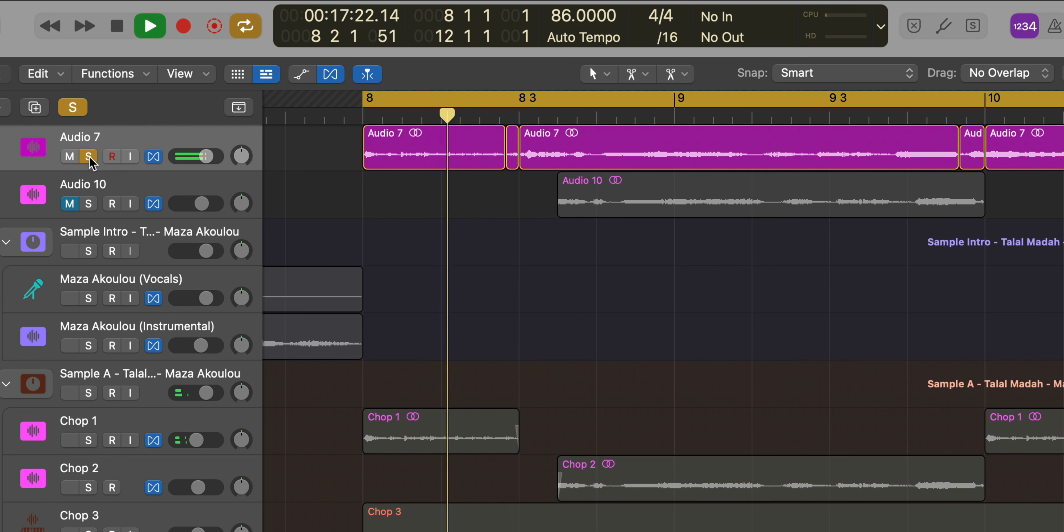
key("space")
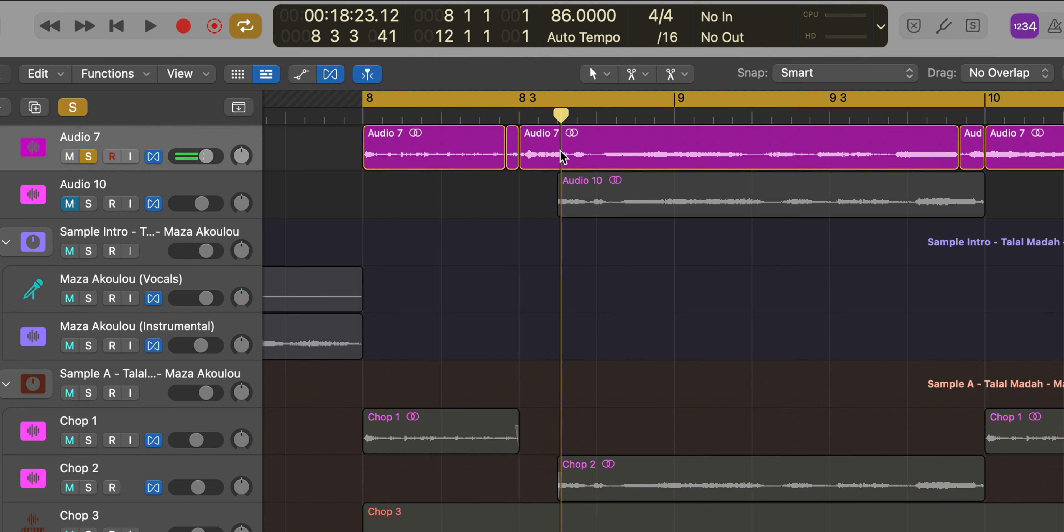
Compare the long Audio 7 region at 8 3 with the Chop 2 region in playback, leaving only Chop 2 soloed.
left_click(577, 155)
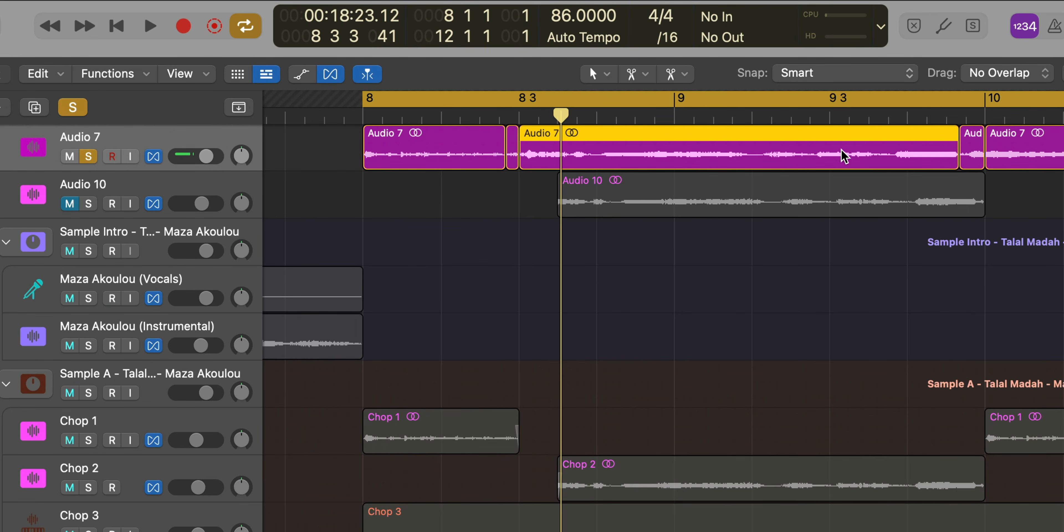
left_click(615, 473)
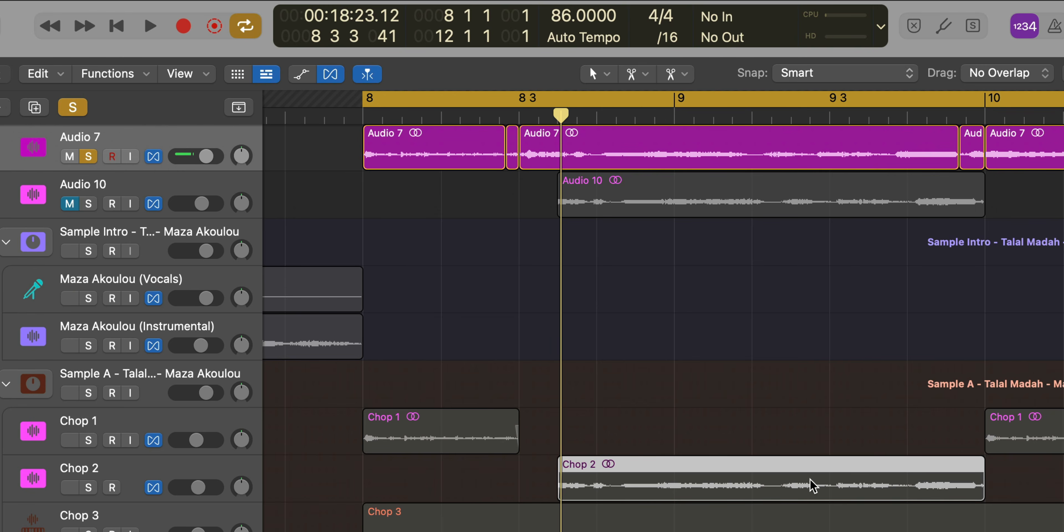
key("space")
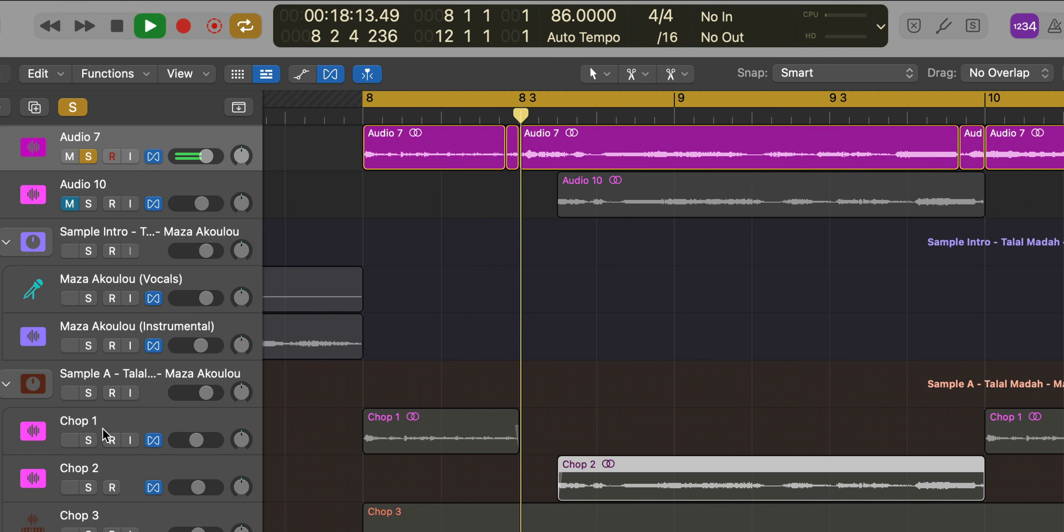
left_click(89, 487)
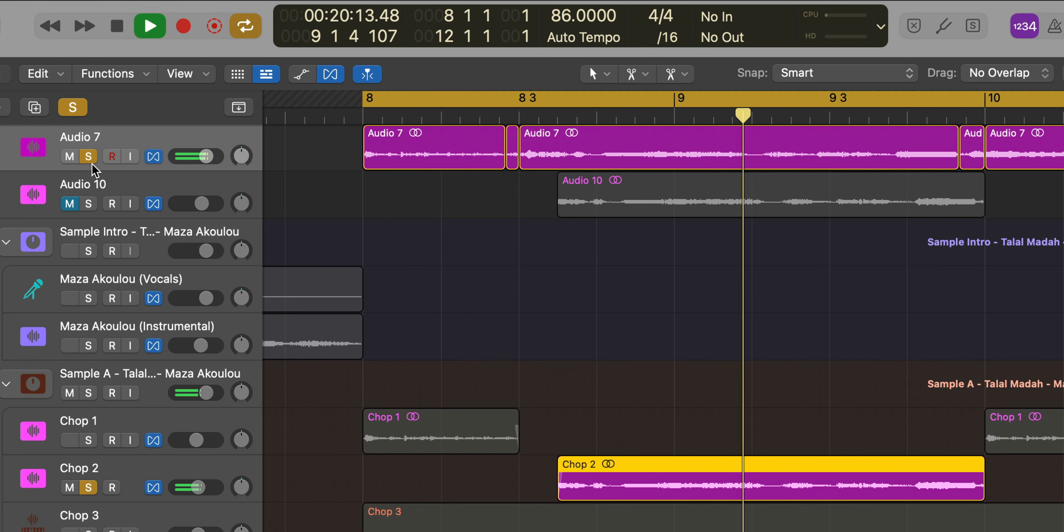
left_click(88, 157)
Solo the Chop 3 track and open its Q-Sampler instrument.
left_click(501, 357, "ctrl+alt")
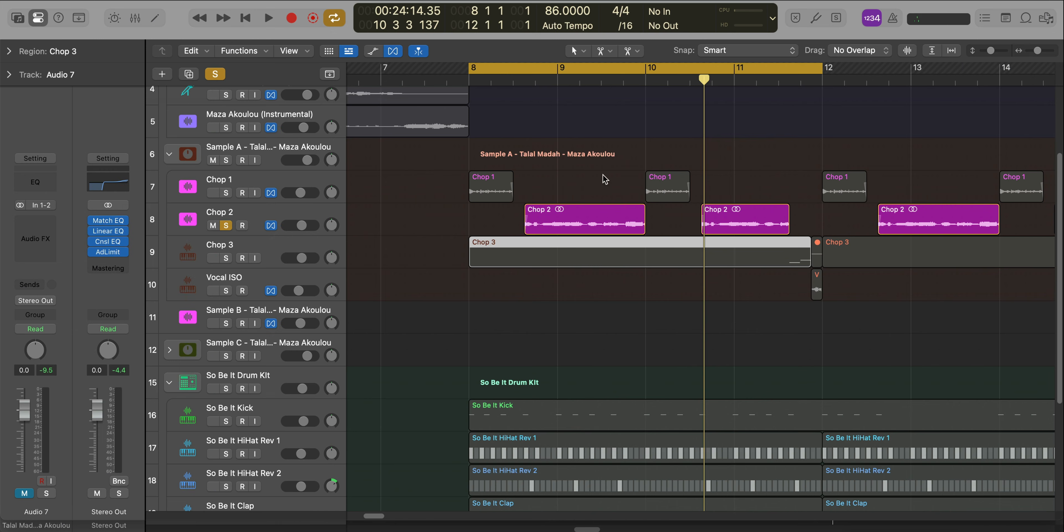
scroll(635, 194, "up", 5)
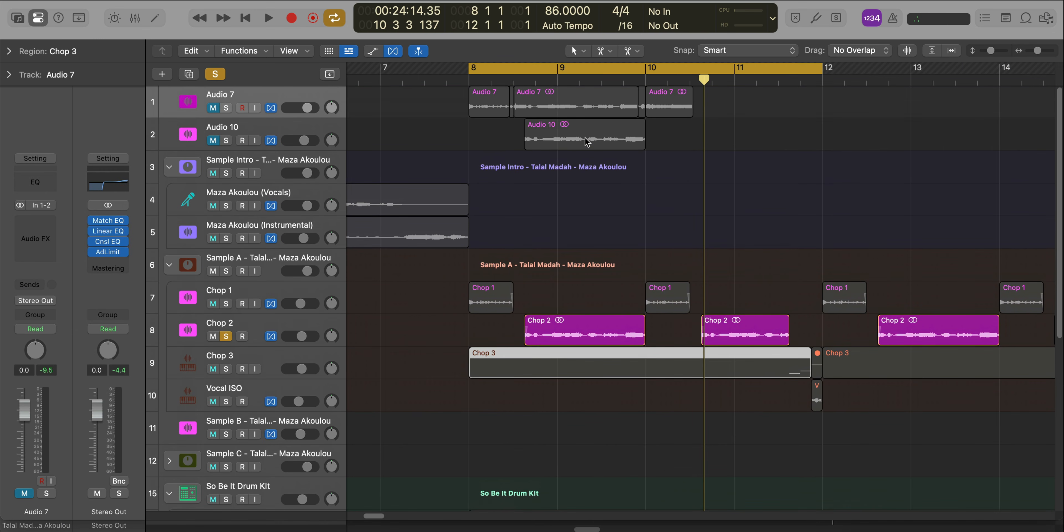
left_click(251, 371)
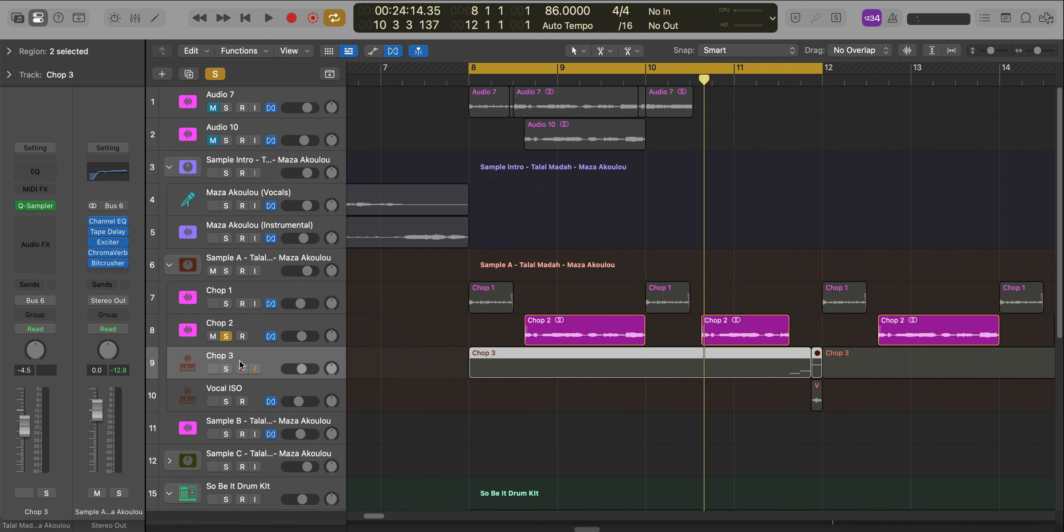
left_click(226, 369)
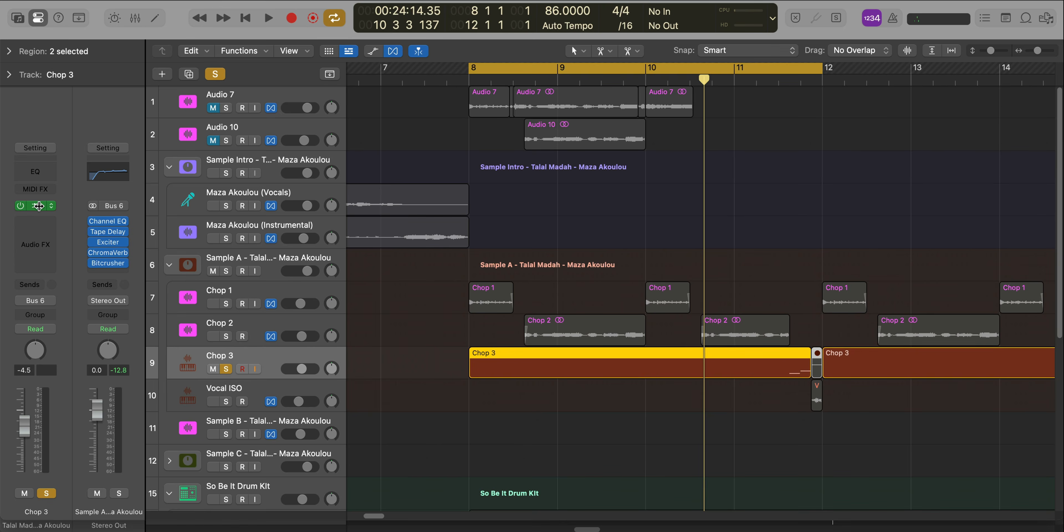
left_click(33, 206)
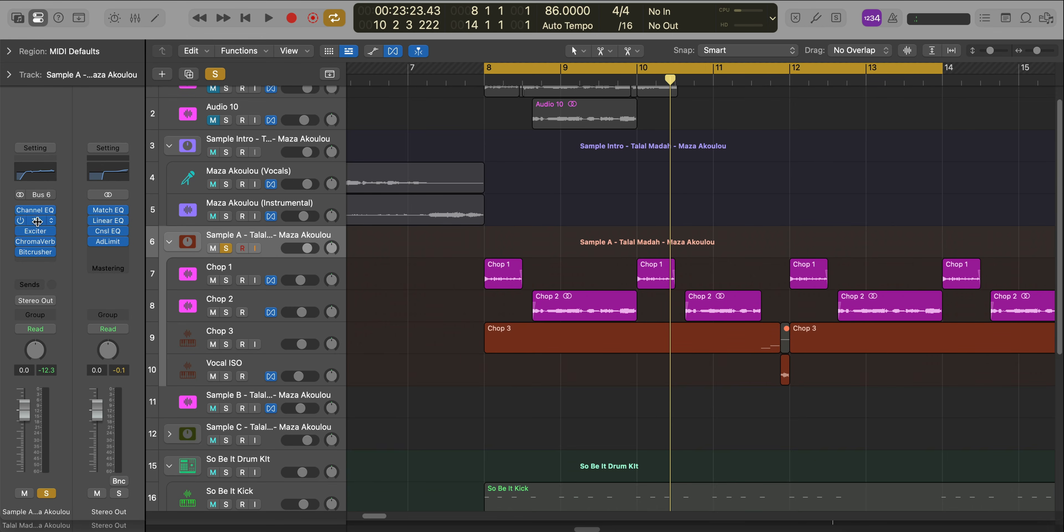
Compare the soloed Sample A stack in playback with its Channel EQ, Tape Delay, Exciter, ChromaVerb and Bitcrusher bypassed and re-enabled.
left_click(51, 220)
left_click(22, 223)
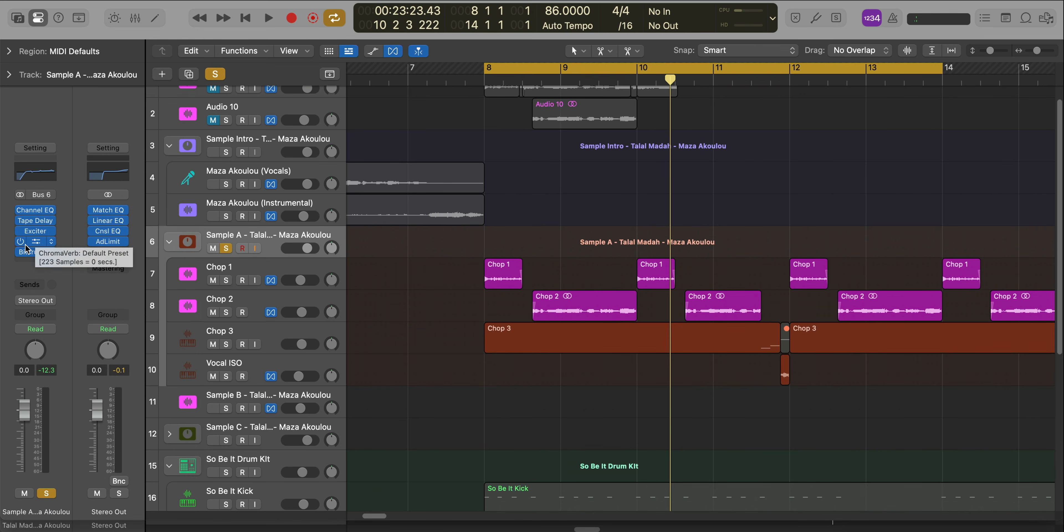
left_click(20, 211)
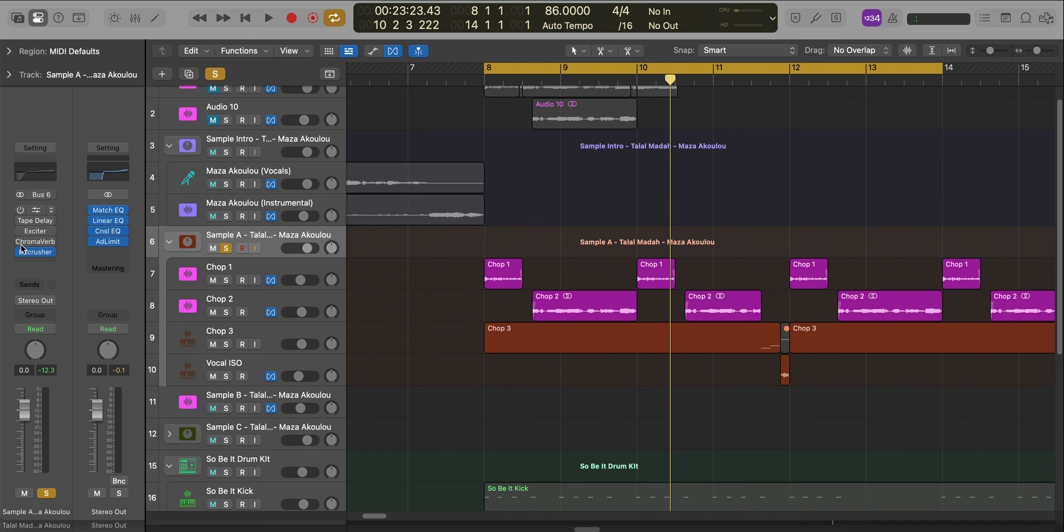
key("space")
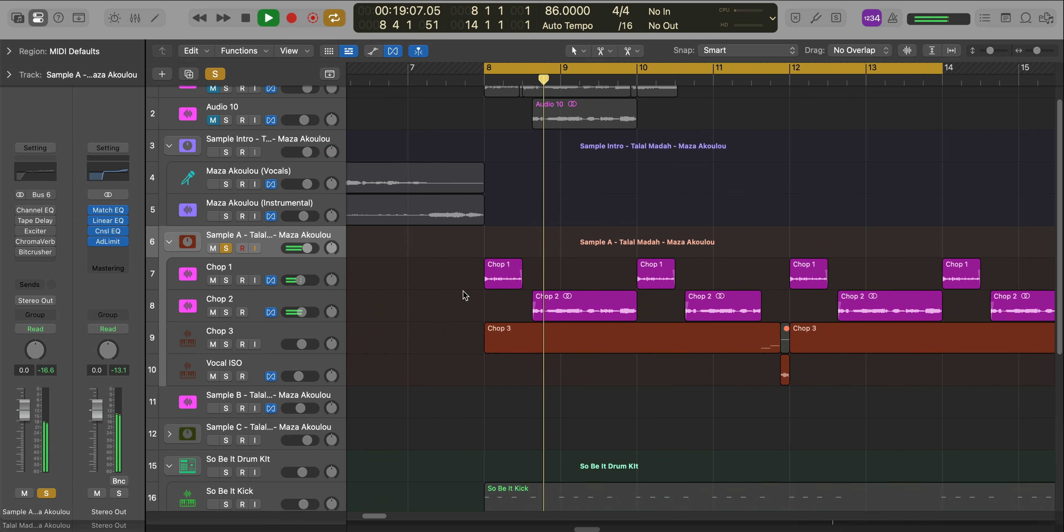
key("space")
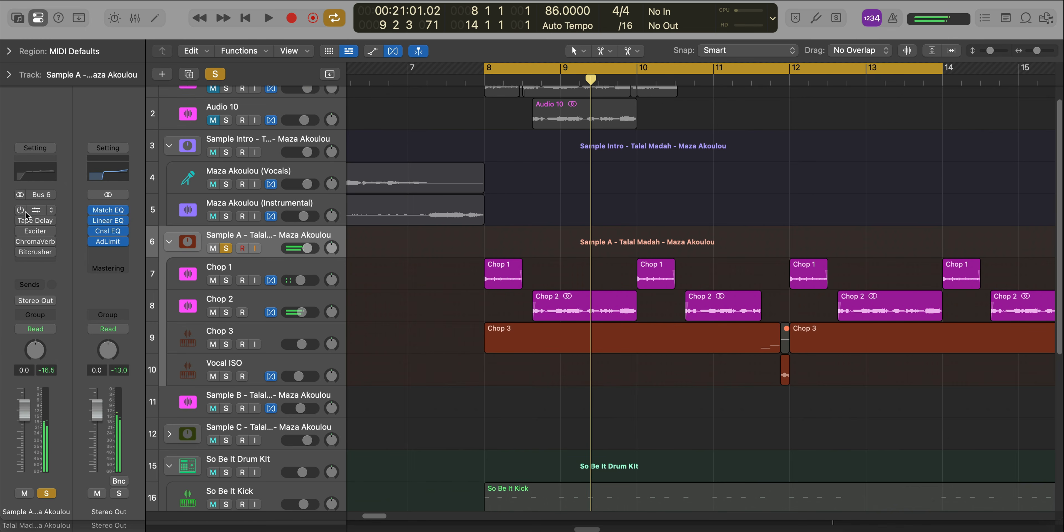
key("space")
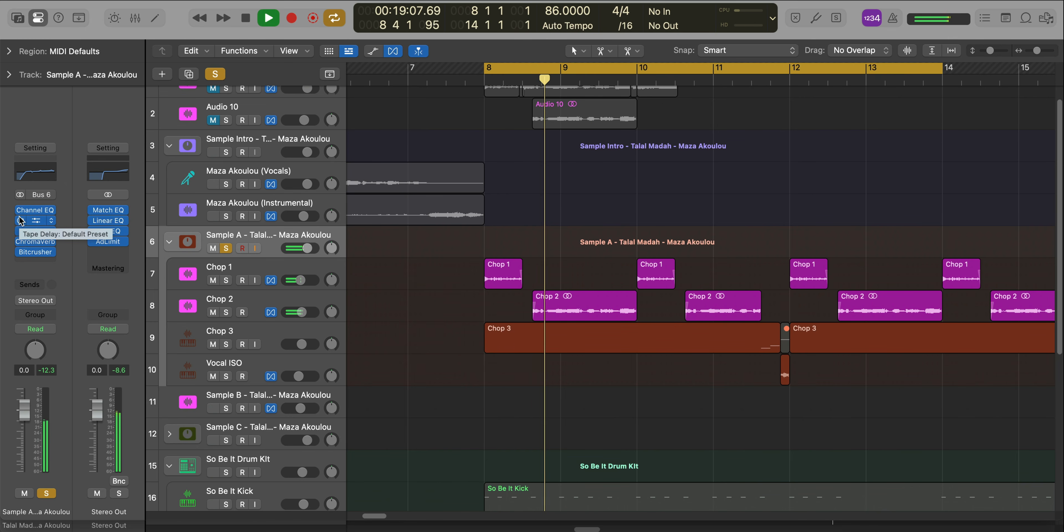
Solo the So Be It Drum Kit stack and look over its tracks during playback.
scroll(503, 342, "down", 5)
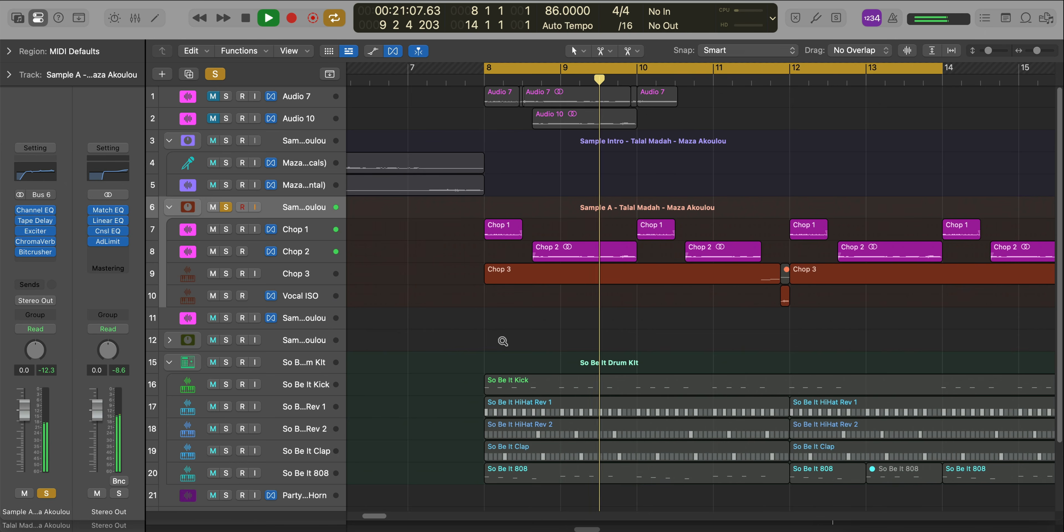
scroll(484, 318, "down", 1)
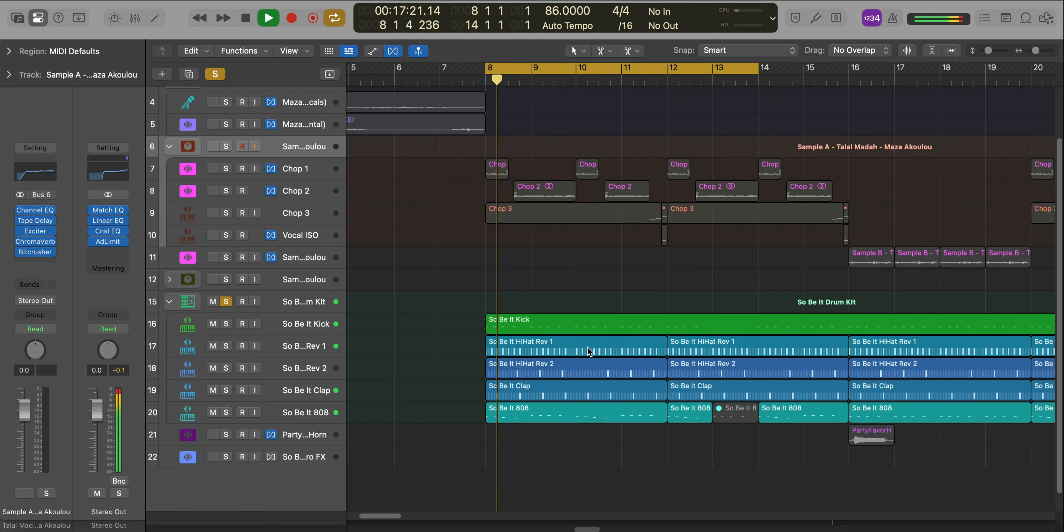
scroll(588, 348, "down", 3)
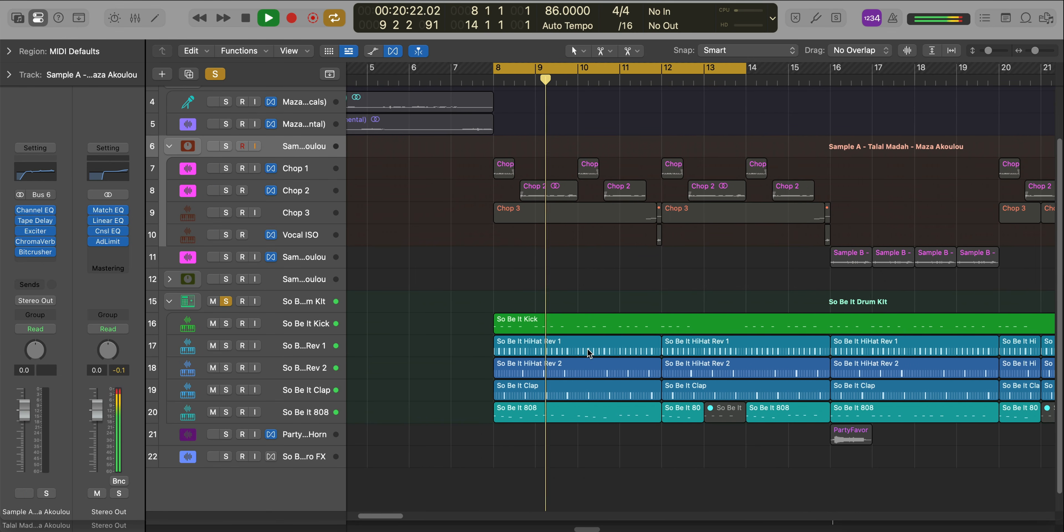
scroll(589, 351, "up", 5)
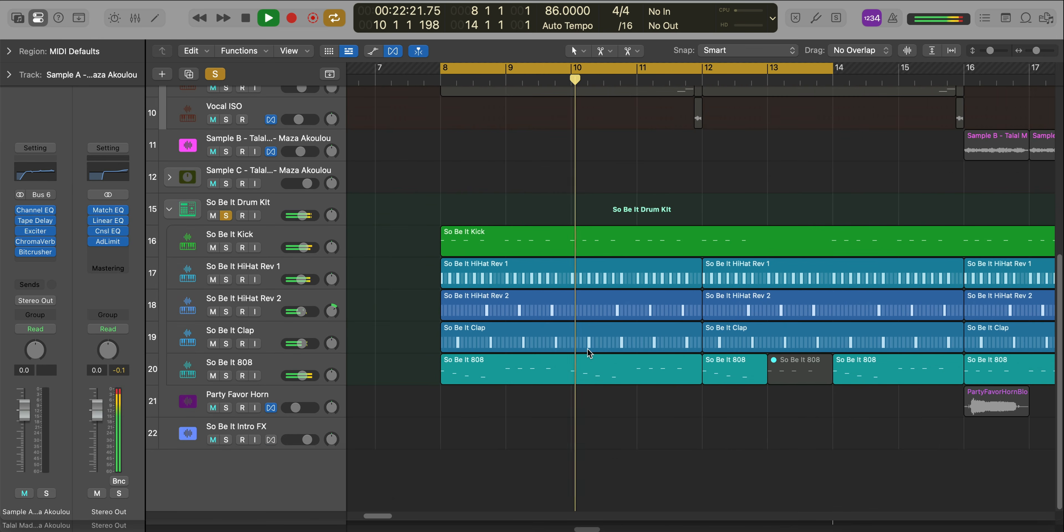
scroll(588, 353, "up", 3)
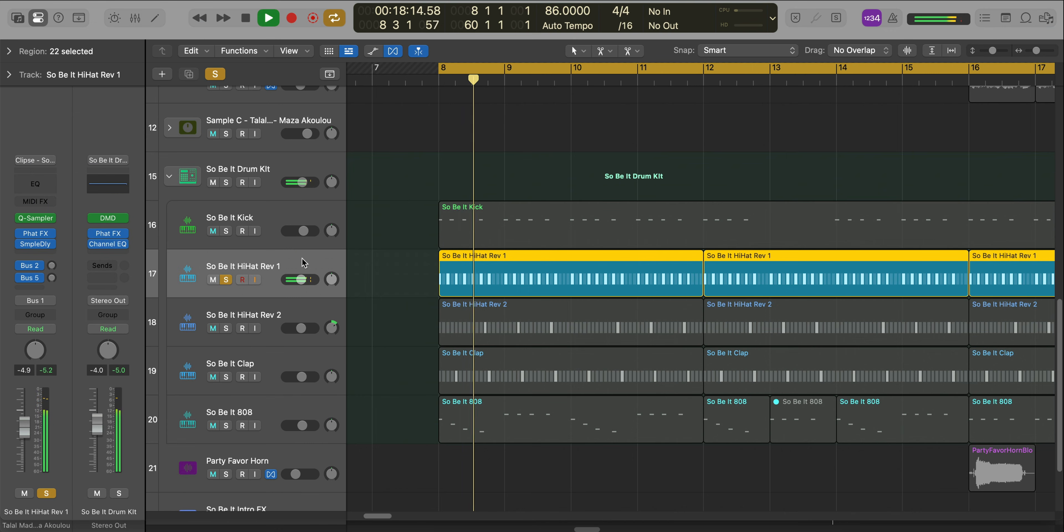
Examine the So Be It HiHat Rev 1 pattern and its Q-Sampler settings, closing both when finished.
double_click(643, 269)
left_click(287, 231)
left_click(36, 218)
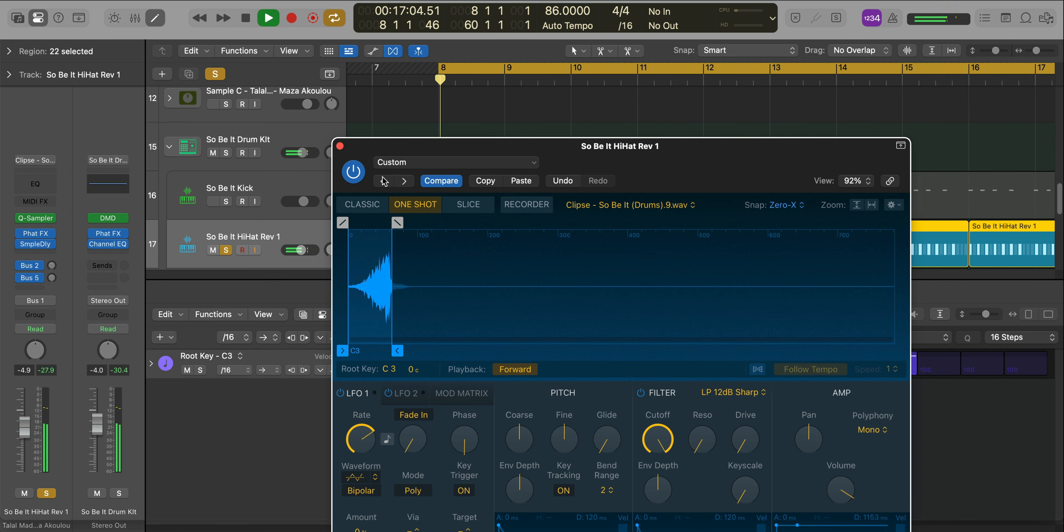
left_click(339, 146)
key("x")
key("x")
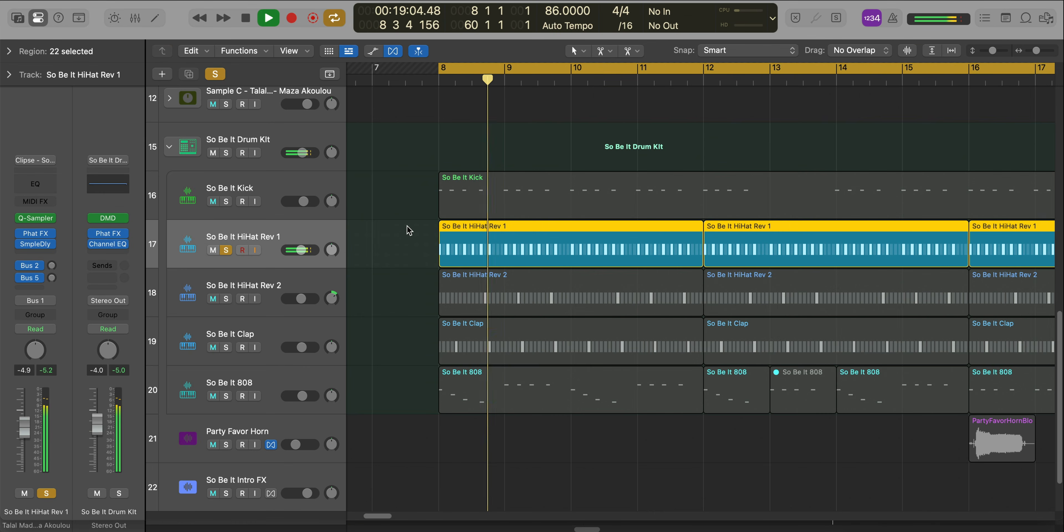
Solo So Be It HiHat Rev 2 and play it while viewing its pattern in the Step Sequencer.
key("space")
left_click(227, 294, "alt")
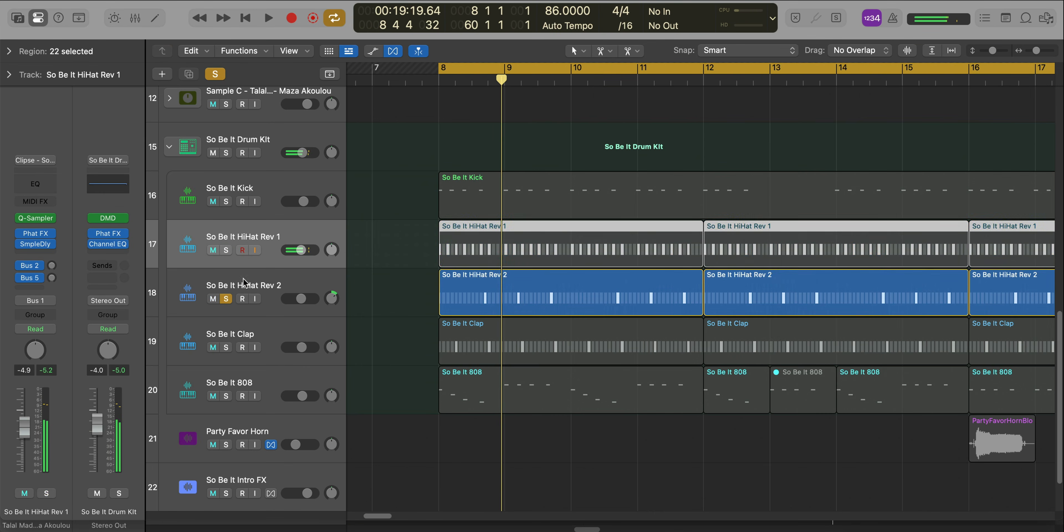
left_click(242, 280)
key("space")
double_click(506, 303)
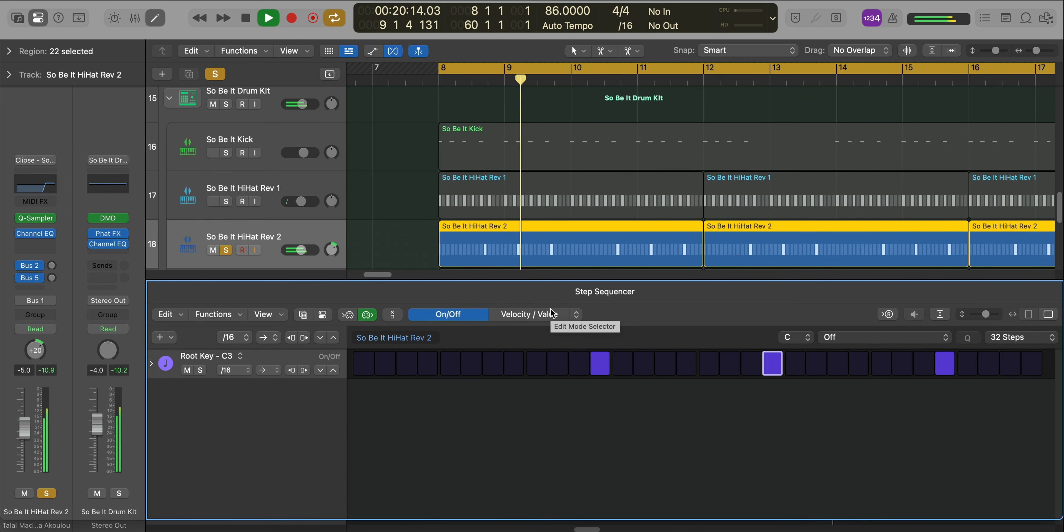
key("e")
key("space")
Solo So Be It Clap and play it while inspecting the pattern of its first region.
left_click(227, 298)
key("space")
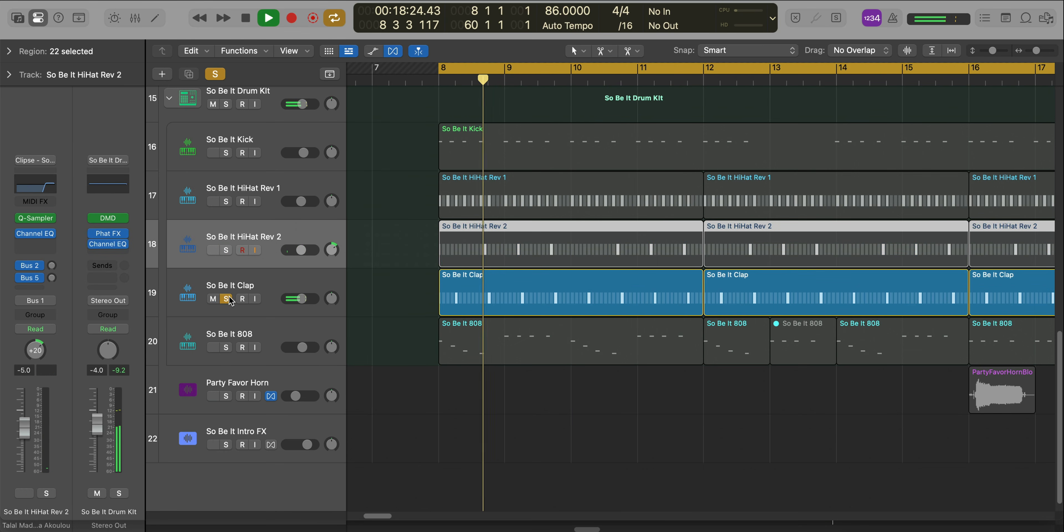
double_click(544, 279)
key("x")
key("x")
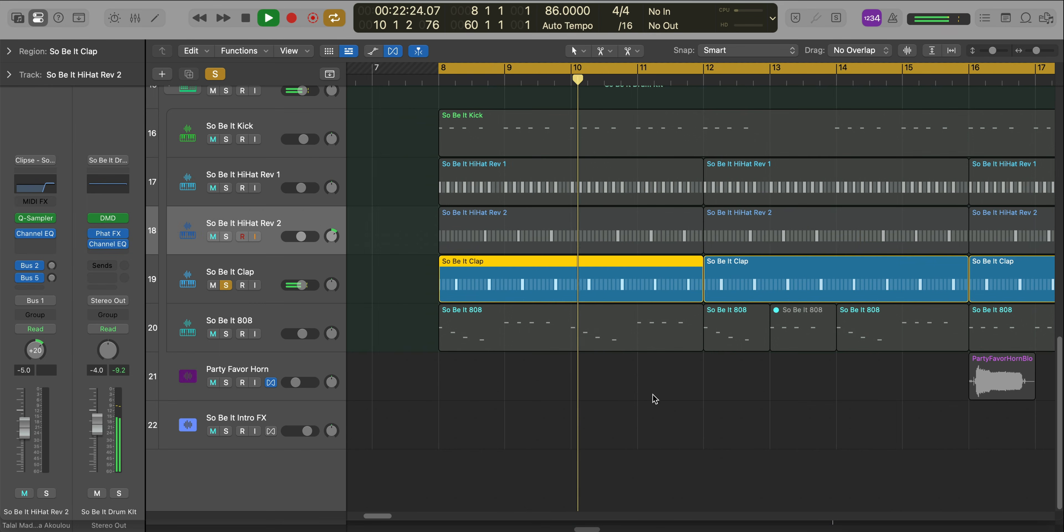
Solo So Be It 808 and play it while examining the first region's notes up close in the Piano Roll.
left_click(223, 287)
left_click(226, 334)
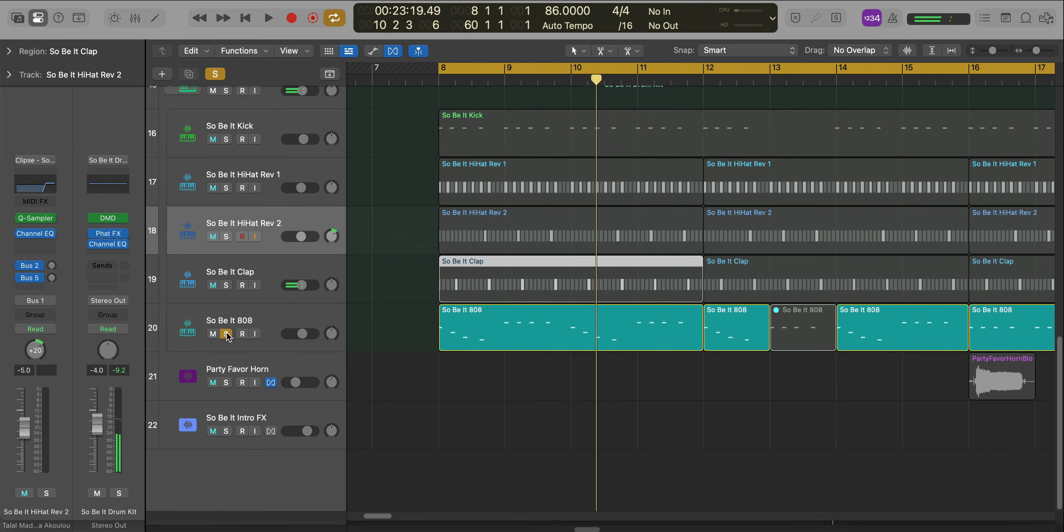
key("space")
double_click(576, 324)
scroll(516, 377, "down", 2)
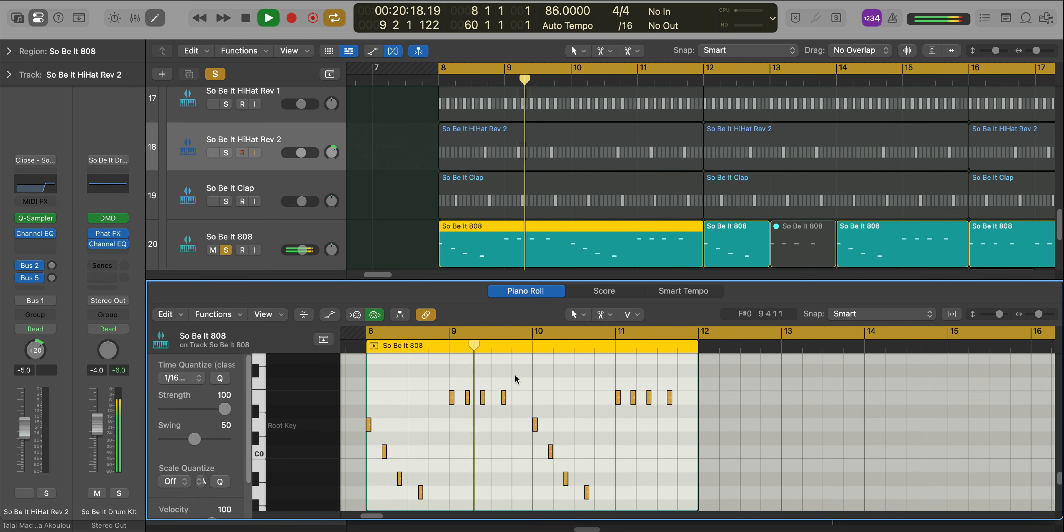
scroll(516, 376, "down", 1)
scroll(516, 377, "right", 5)
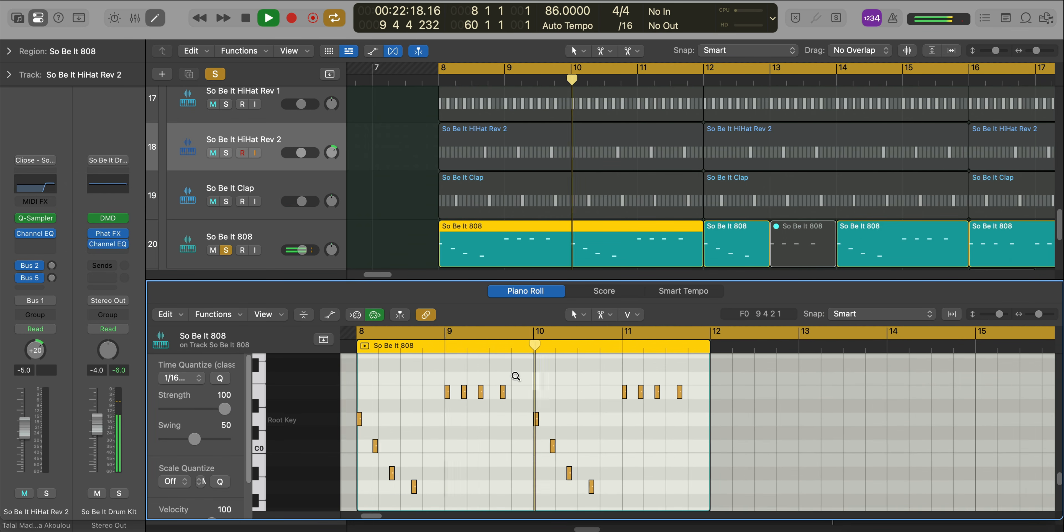
scroll(516, 376, "left", 2)
scroll(516, 376, "down", 3)
scroll(516, 376, "left", 5)
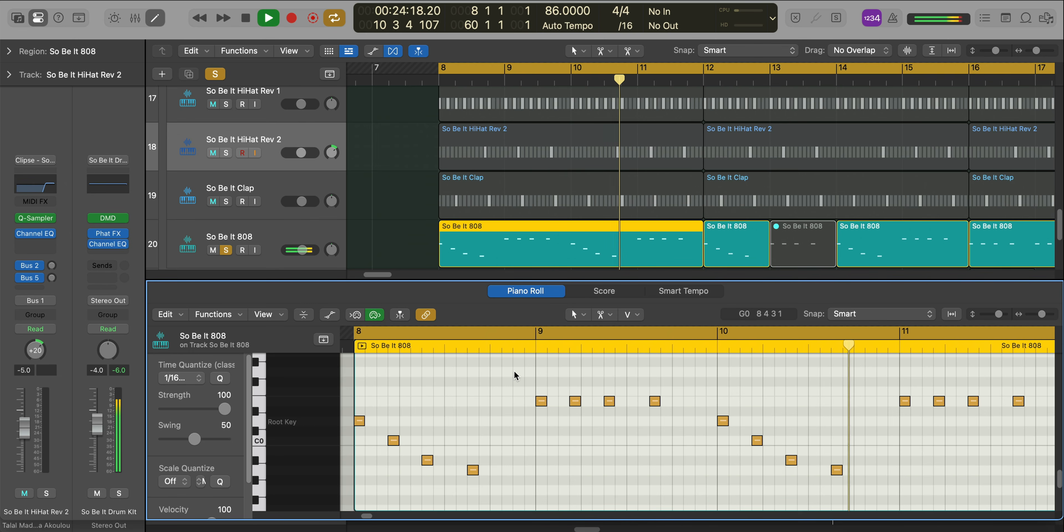
Solo So Be It Kick, return the playhead to bar 8 and show its region's notes in the Piano Roll.
scroll(515, 373, "right", 2)
scroll(516, 374, "left", 2)
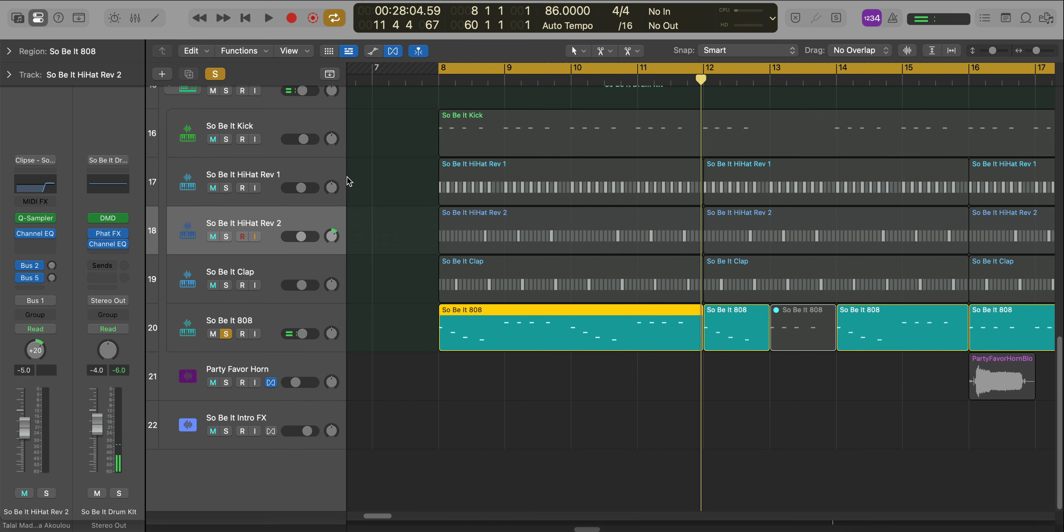
left_click(227, 140)
left_click(442, 81)
double_click(452, 126)
scroll(487, 380, "left", 10)
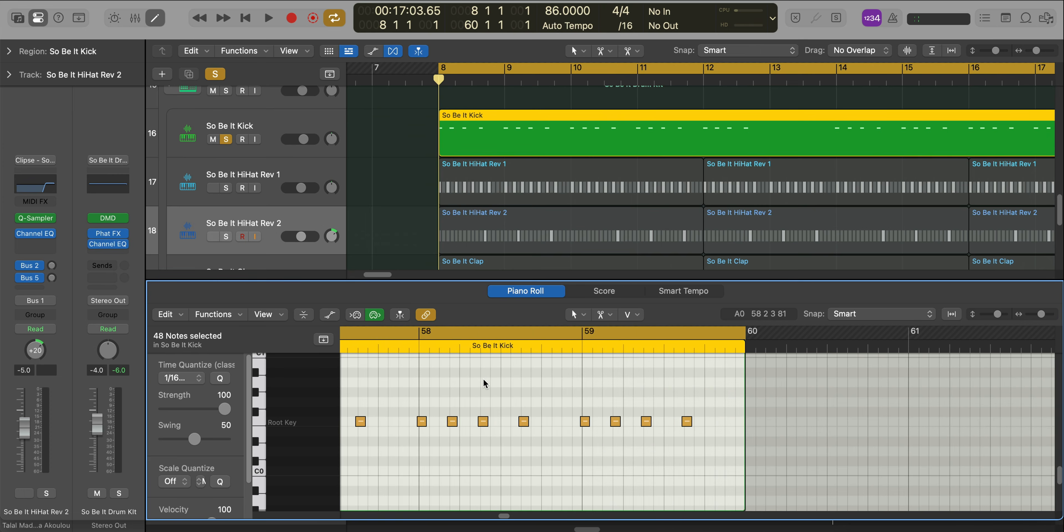
scroll(486, 383, "left", 15)
Cycle bars 8 to 12 and play the soloed kick with the 808 while viewing the kick notes.
left_click_drag(441, 68, 703, 68)
scroll(487, 491, "down", 10)
scroll(466, 410, "left", 15)
key("space")
scroll(465, 410, "up", 10)
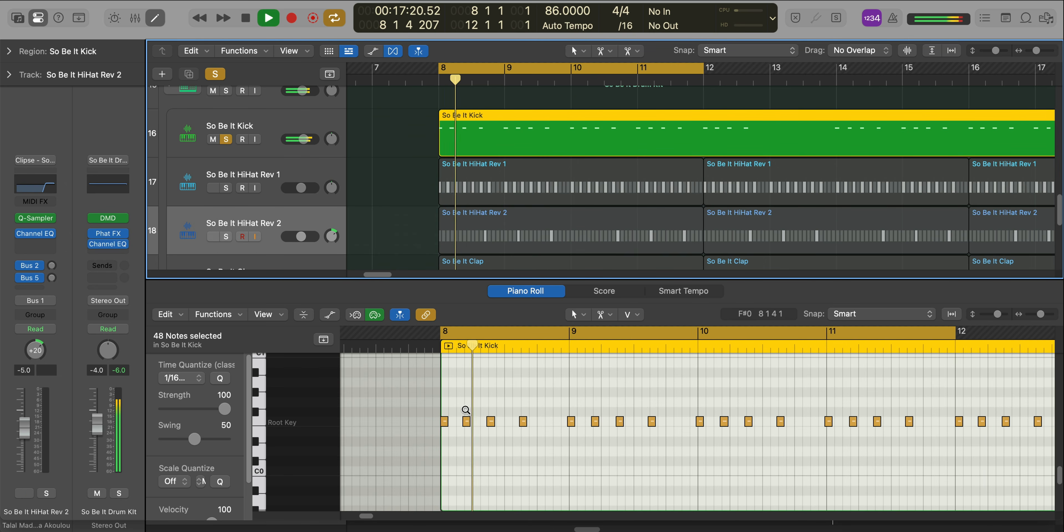
scroll(466, 410, "up", 8)
key("space")
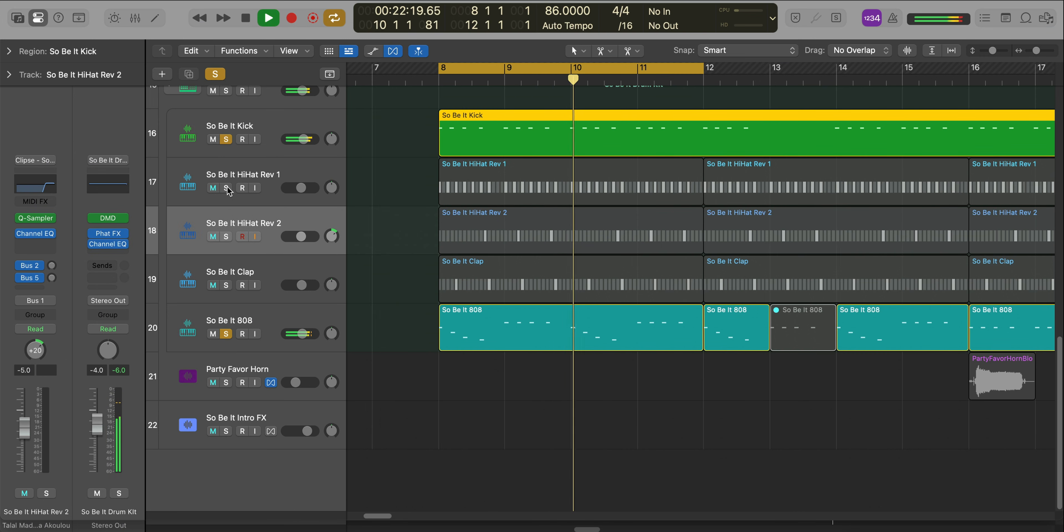
Add both hi-hat tracks and the clap to the solo, and clear all solos during playback.
left_click_drag(226, 188, 228, 281)
left_click(226, 331, "alt")
key("super+Up")
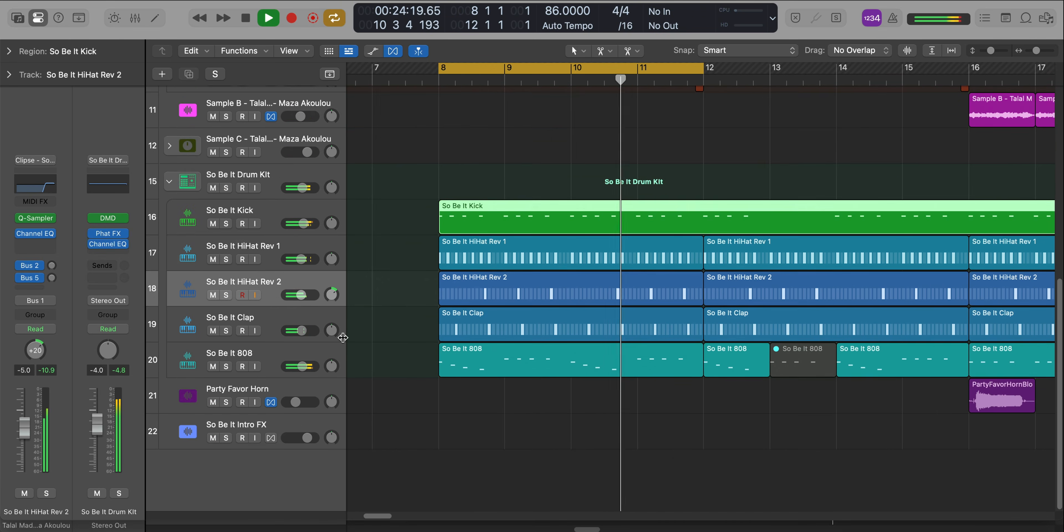
Play the section at bars 16 to 20 and examine its Sample B, drum and party horn regions.
key("super+Up")
key("super+Left")
key("super+Up")
key("super+Left")
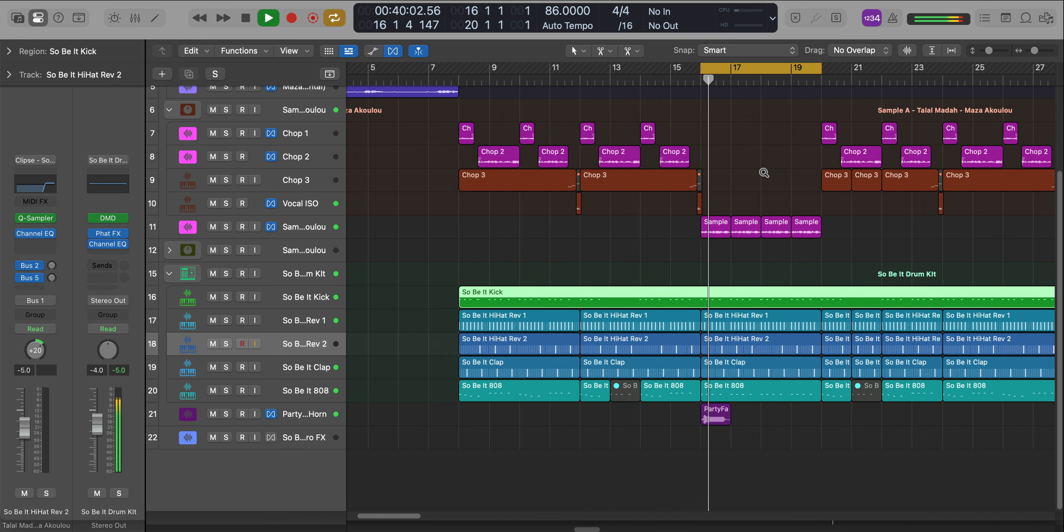
left_click(764, 172, "ctrl+alt")
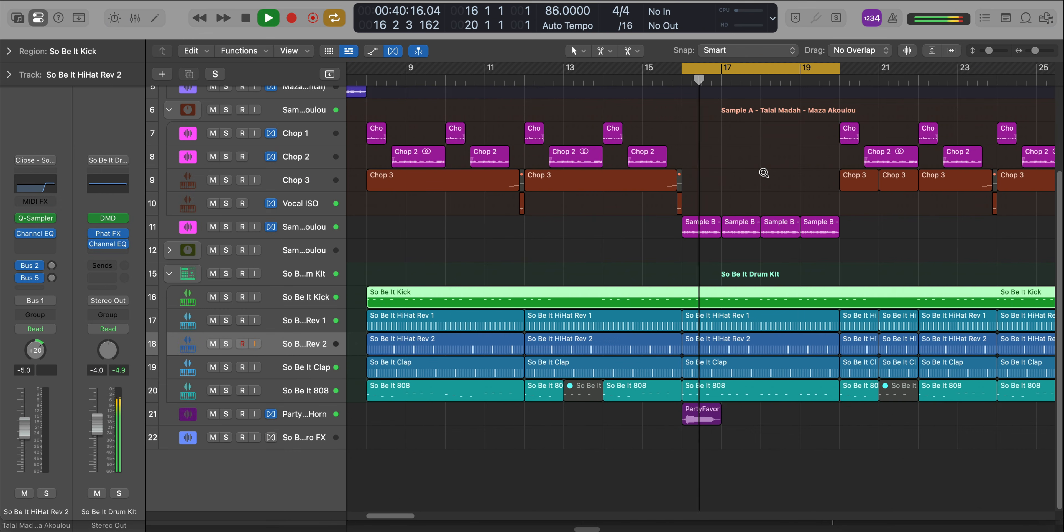
scroll(763, 173, "left", 2)
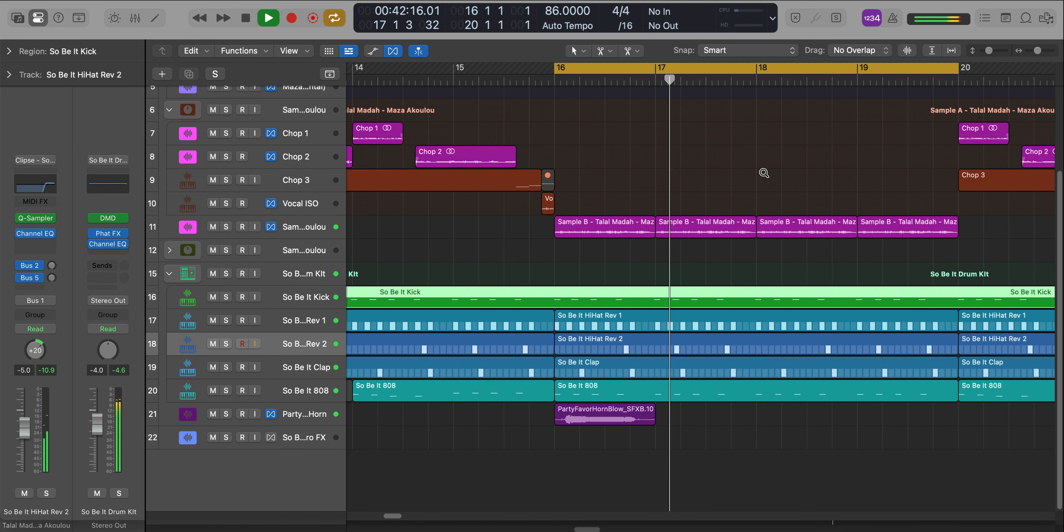
scroll(764, 172, "up", 2)
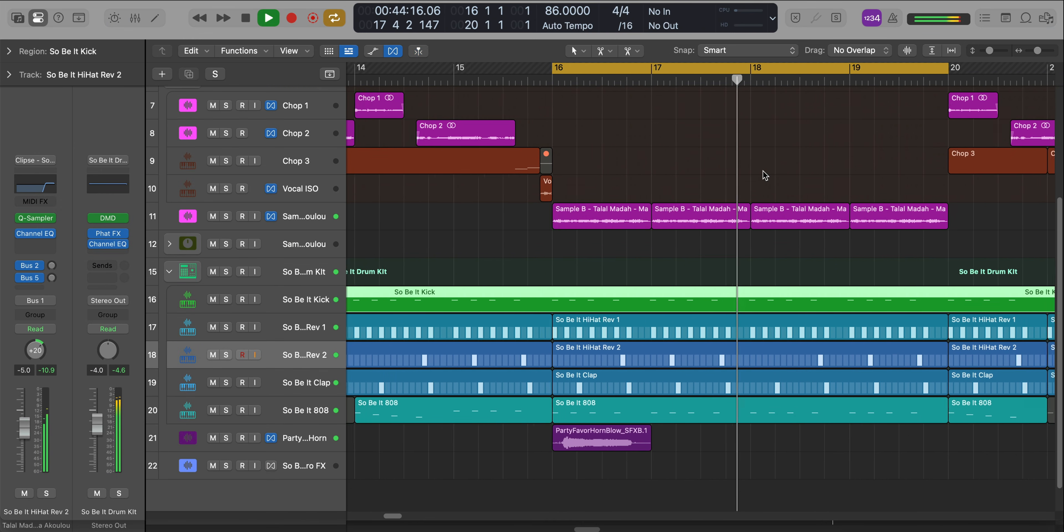
scroll(764, 175, "right", 3)
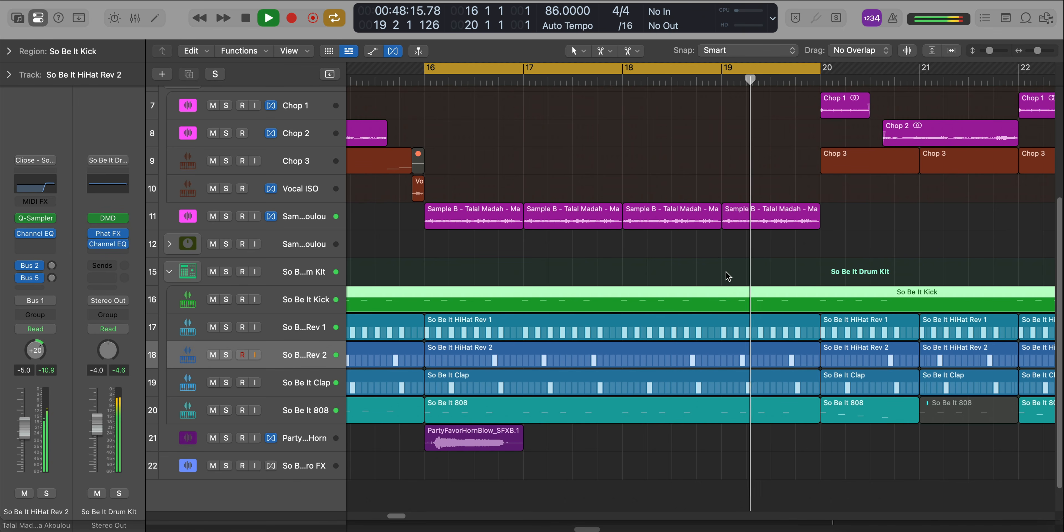
Solo the Sample B track and play its first region looped over bars 16 to 17.
left_click(319, 217)
key("space")
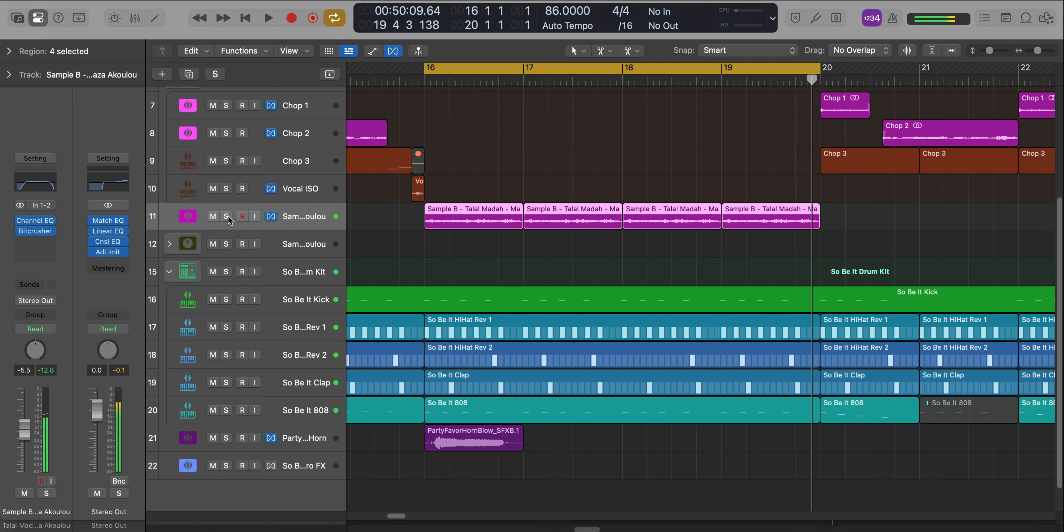
key("s")
left_click(448, 240)
left_click(460, 222)
key("super+u")
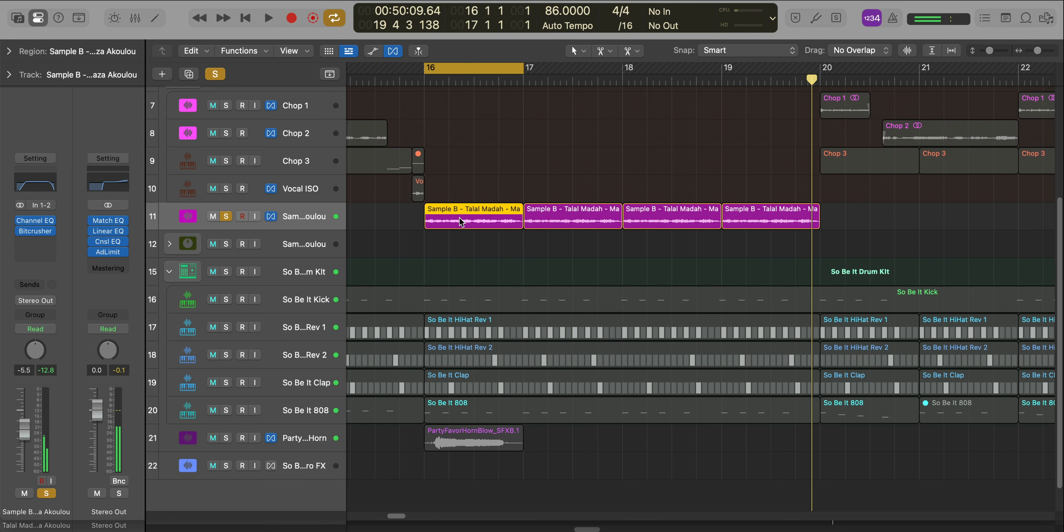
key("space")
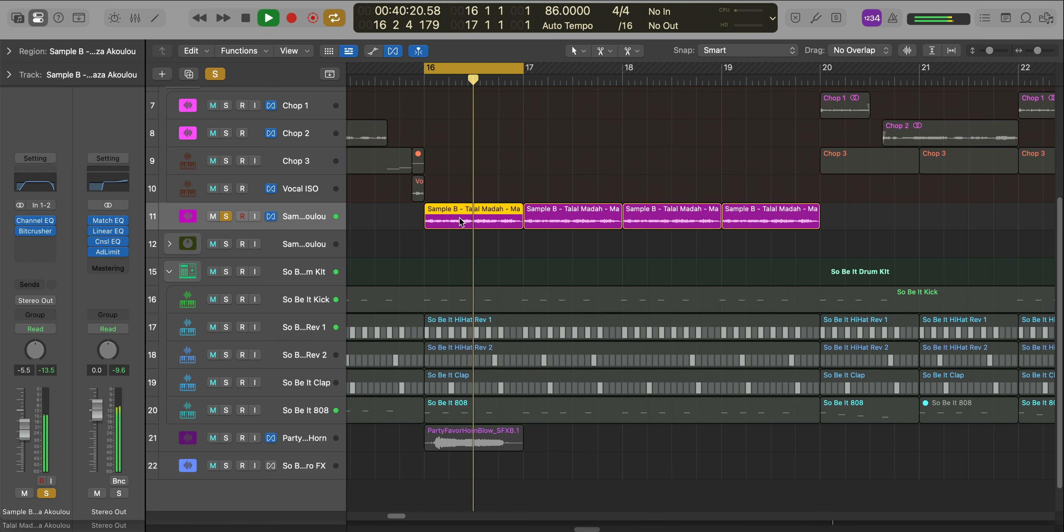
key("space")
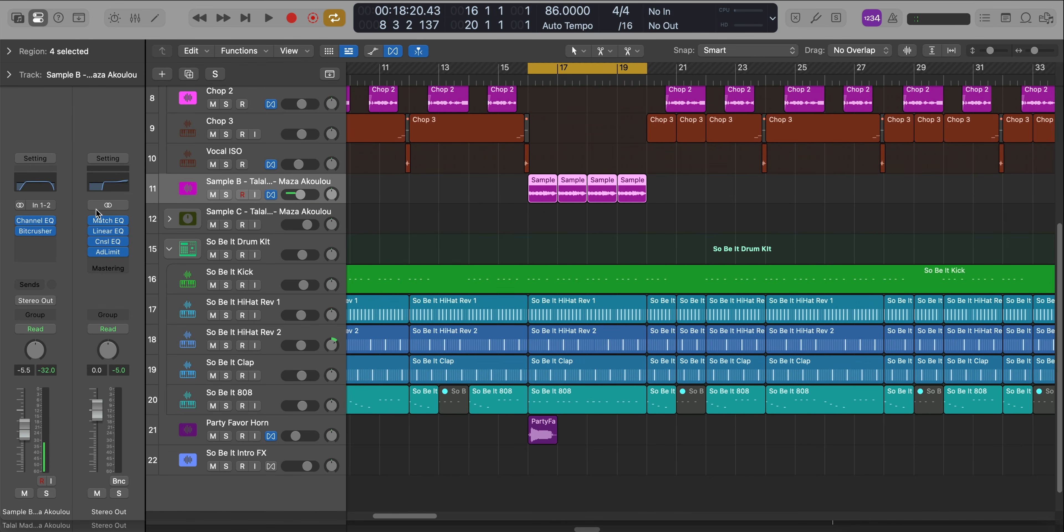
Inspect Sample B's Channel EQ and play the section with its Channel EQ and Bitcrusher active.
left_click(36, 220)
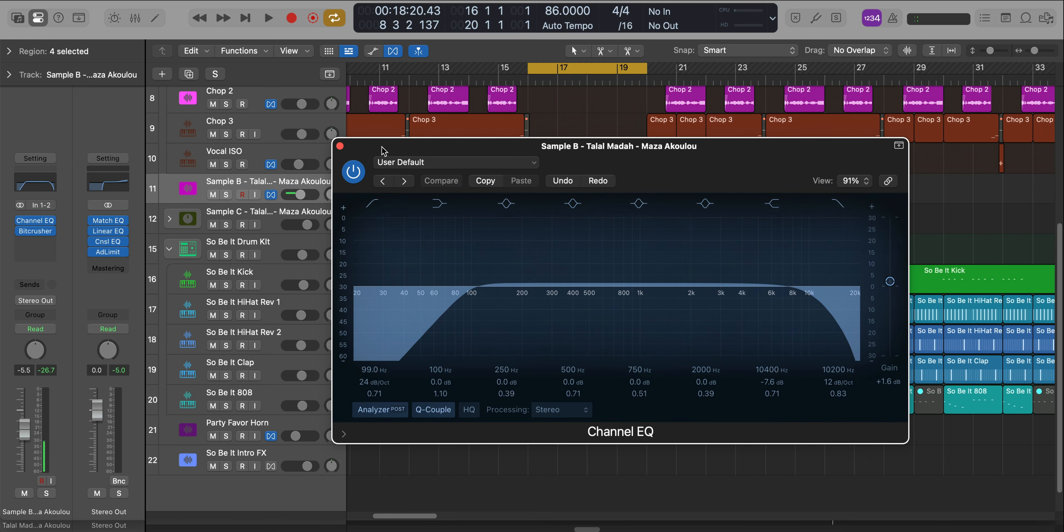
left_click(340, 146)
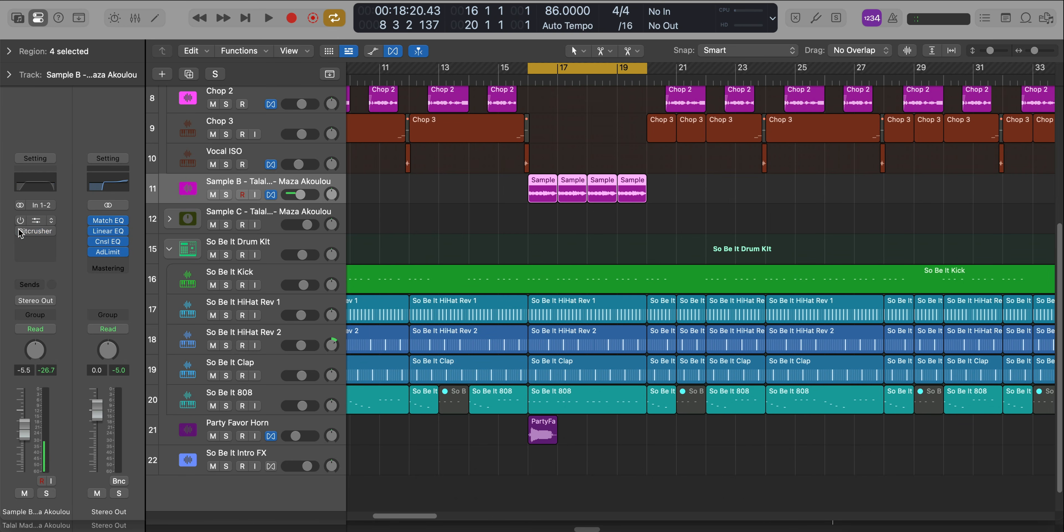
key("space")
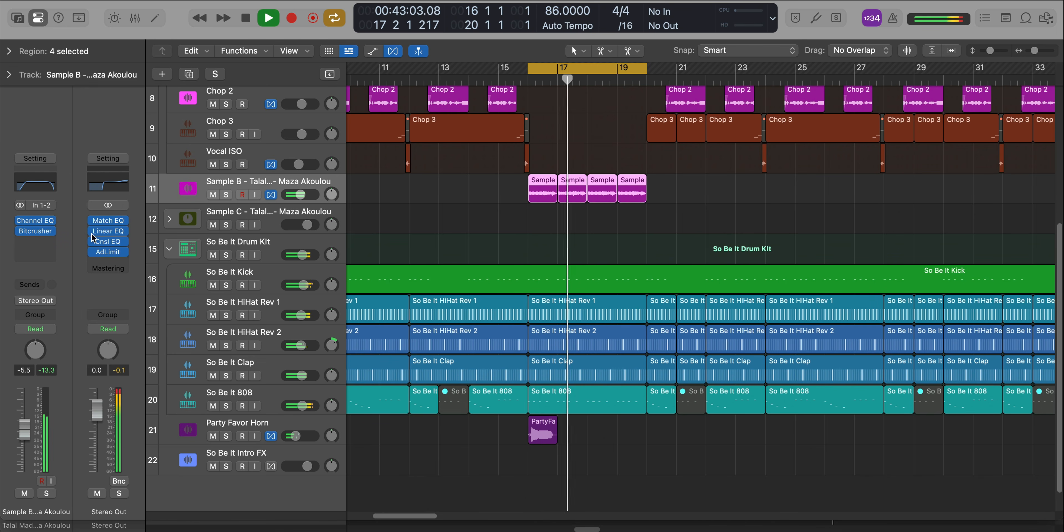
key("space")
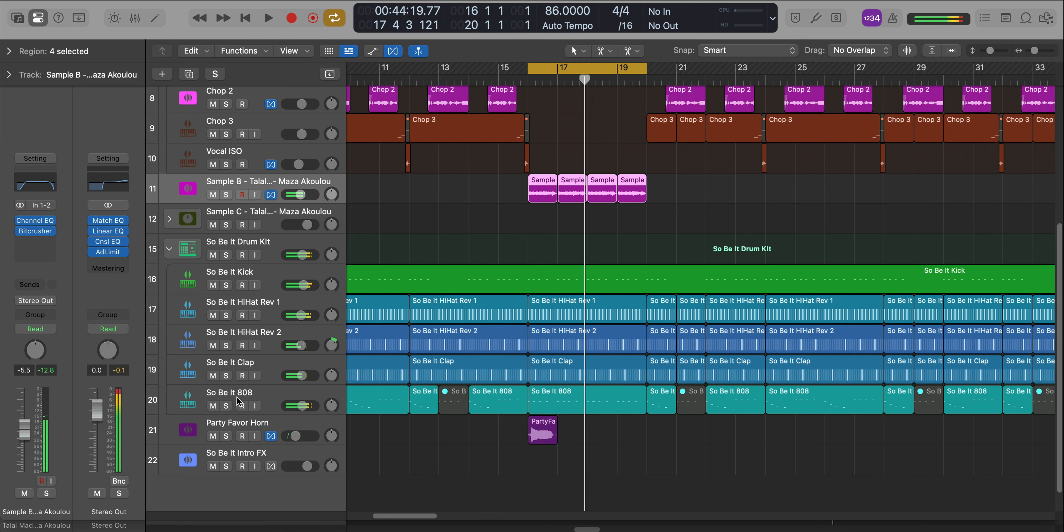
Select the Party Favor Horn track and play on through the arrangement to the Sample C chops after bar 60.
left_click(245, 424)
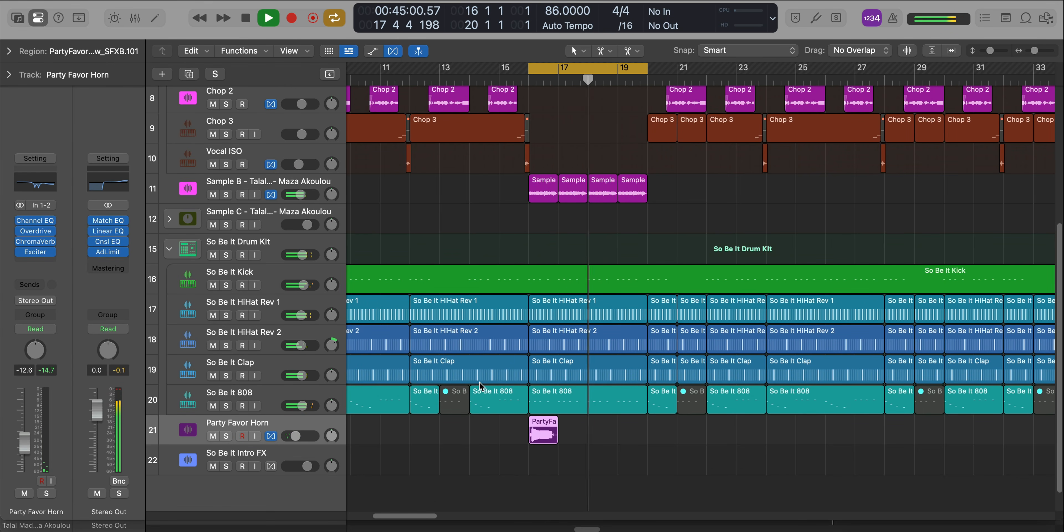
scroll(631, 309, "down", 8)
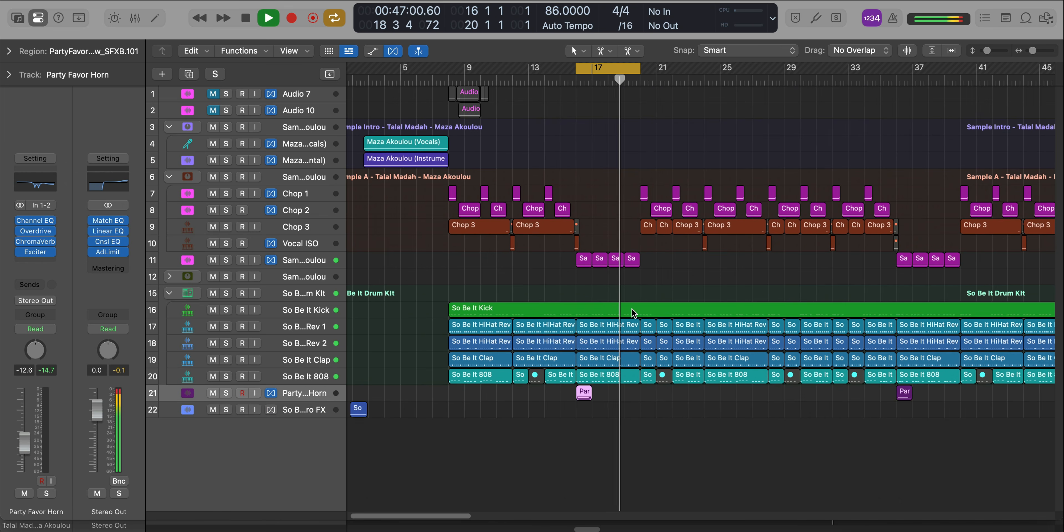
scroll(632, 312, "up", 3)
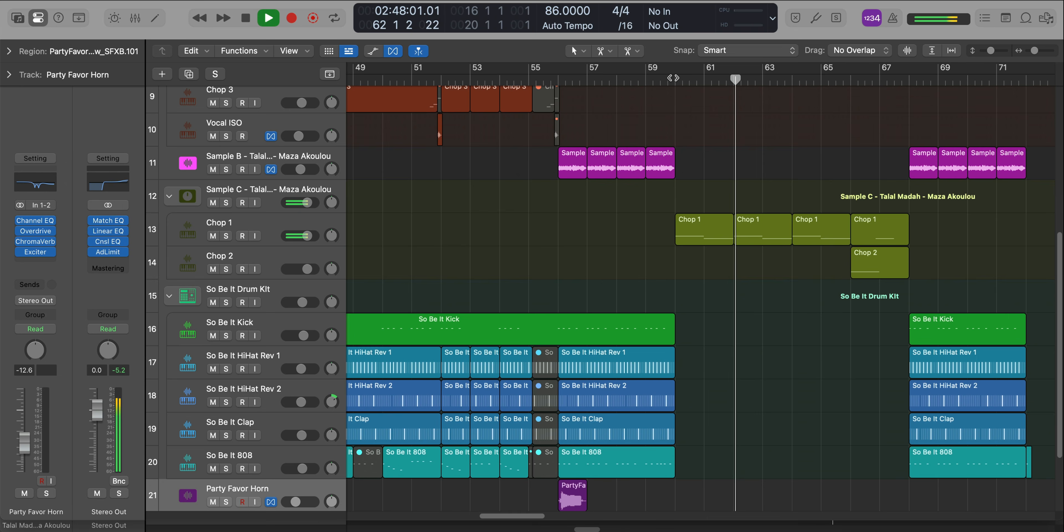
key("space")
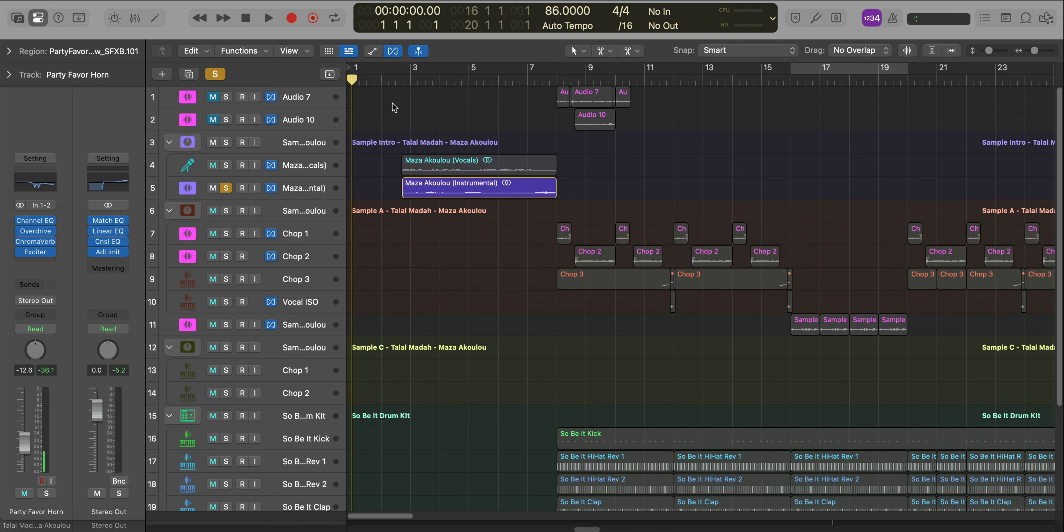
Play the soloed Maza Akoulou (Instrumental) track from just before its region starts.
left_click(399, 80)
key("space")
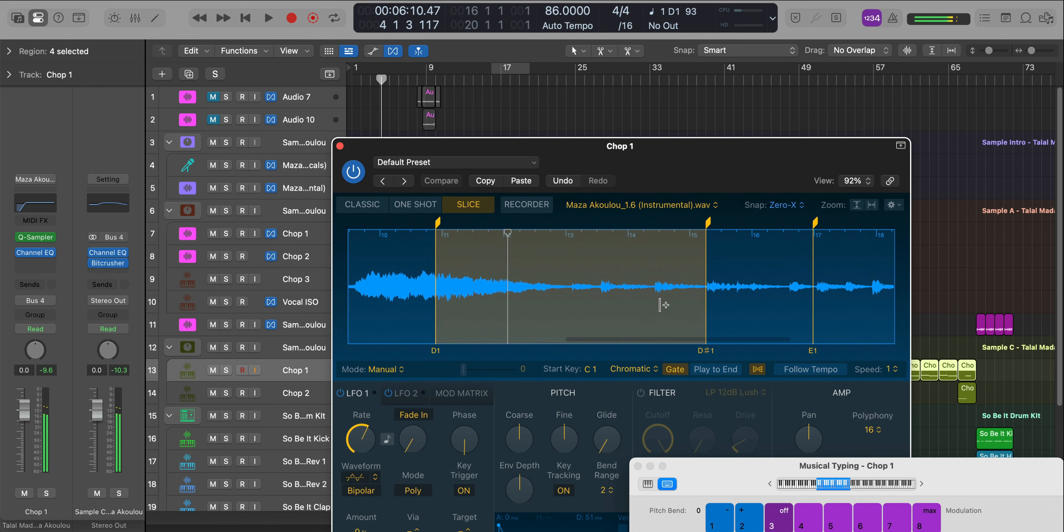
Trigger the C#1 and D1 slices of Sample C's Chop 1 while examining their waveforms in Q-Sampler.
key("w")
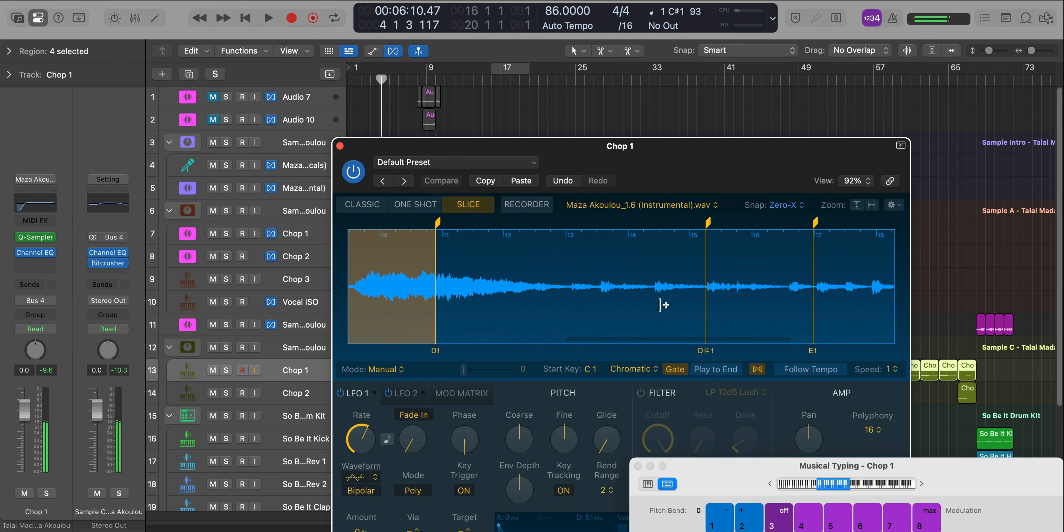
scroll(660, 305, "left", 6)
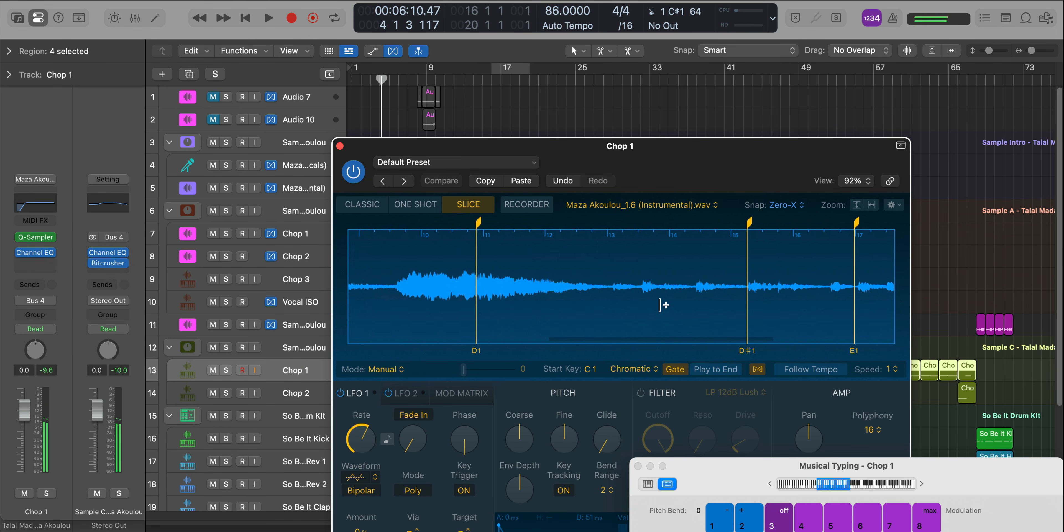
key("s")
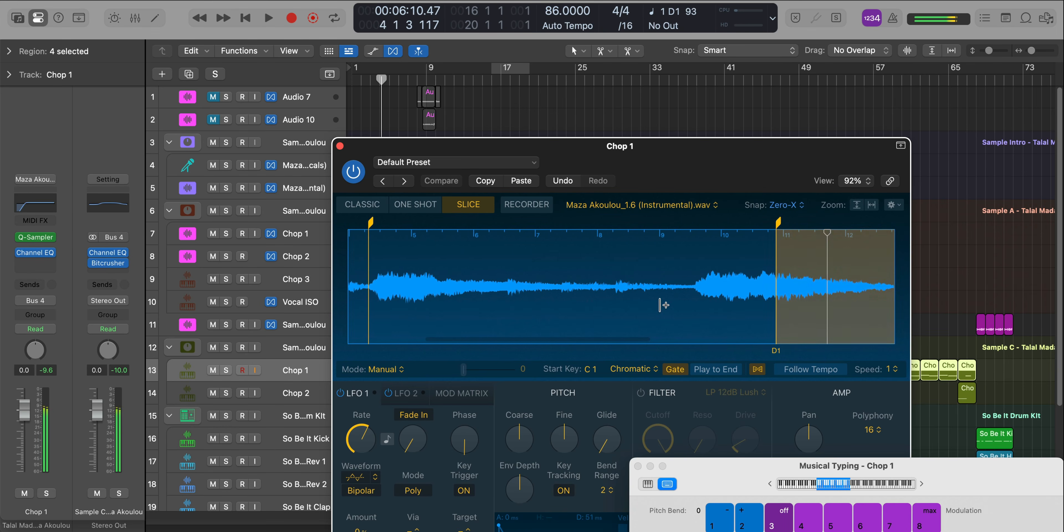
scroll(660, 305, "left", 2)
left_click(660, 305)
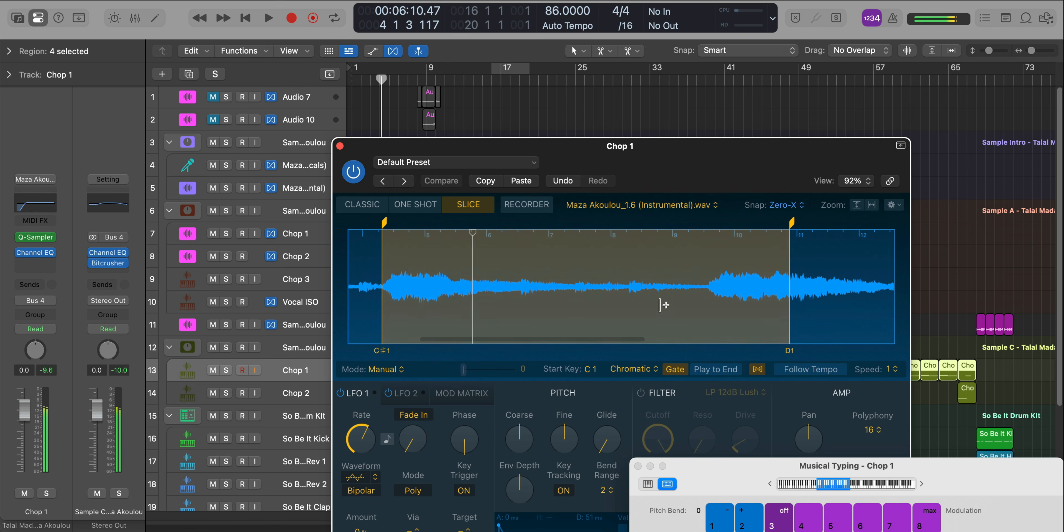
key("s")
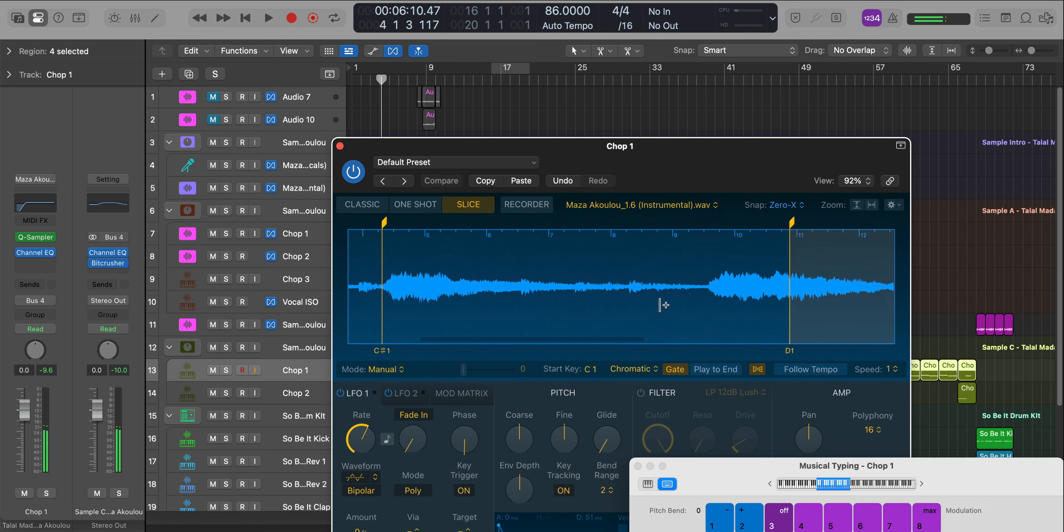
key("w")
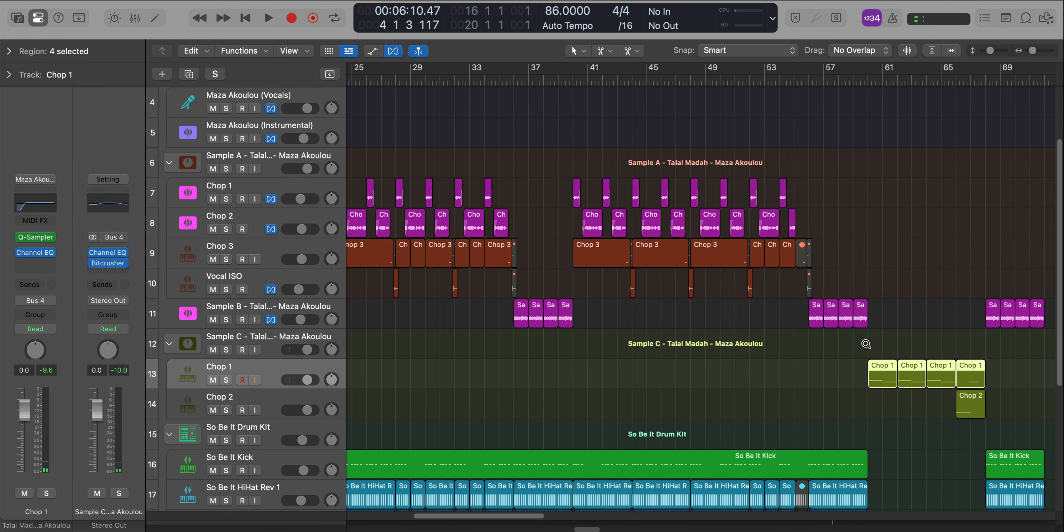
Cycle bars 66 to 68 and play the last Sample C Chop 1 region together with Chop 2.
scroll(866, 344, "right", 5)
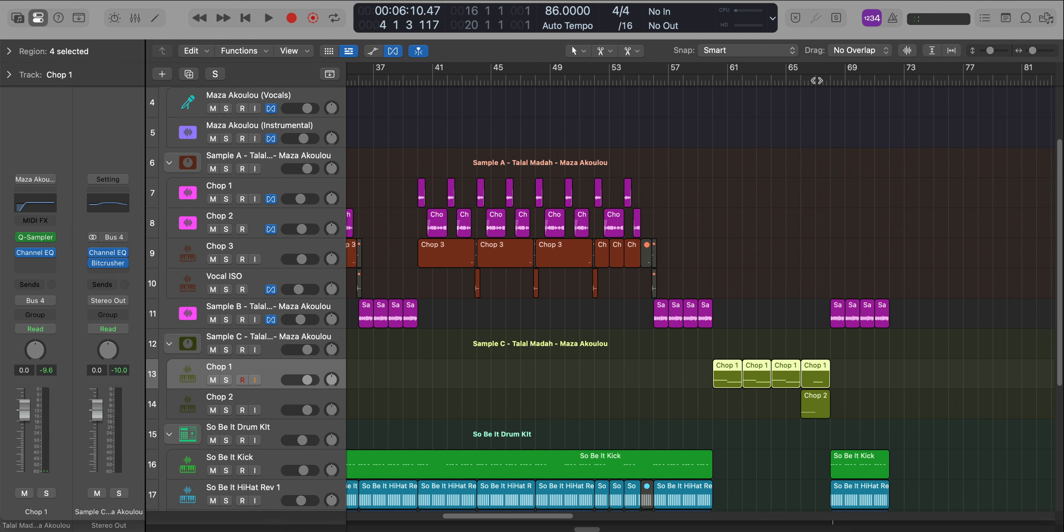
mouse_move(811, 75)
left_mouse_down()
mouse_move(829, 72)
mouse_move(805, 71)
left_mouse_up()
key("space")
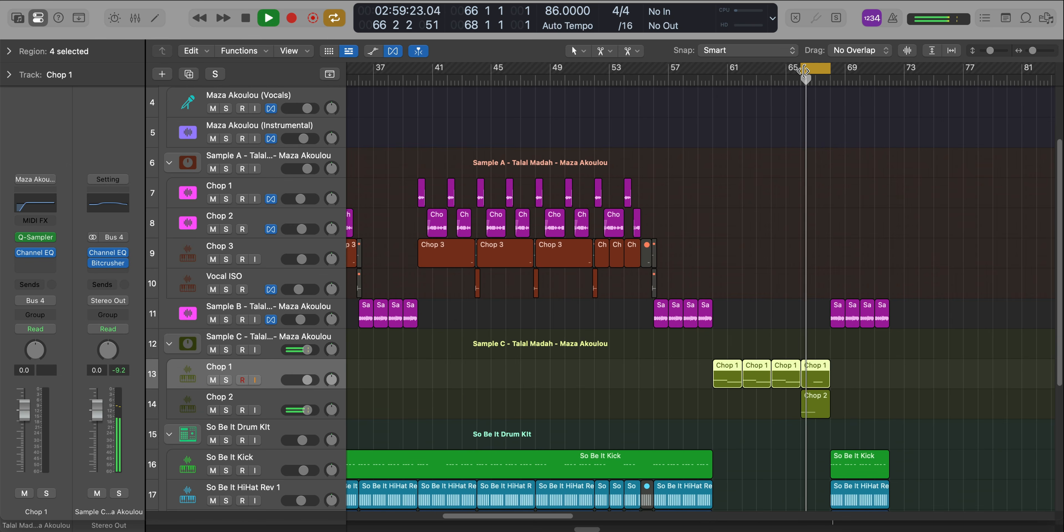